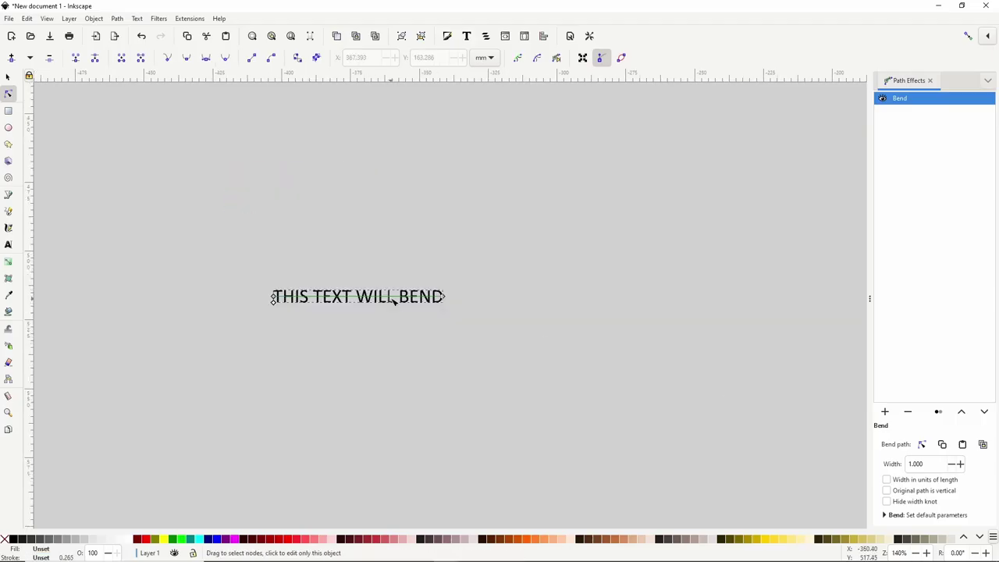
In the intro preview, further bend the sample red rectangle and arch the text banner.
left_click_drag(394, 295, 373, 269)
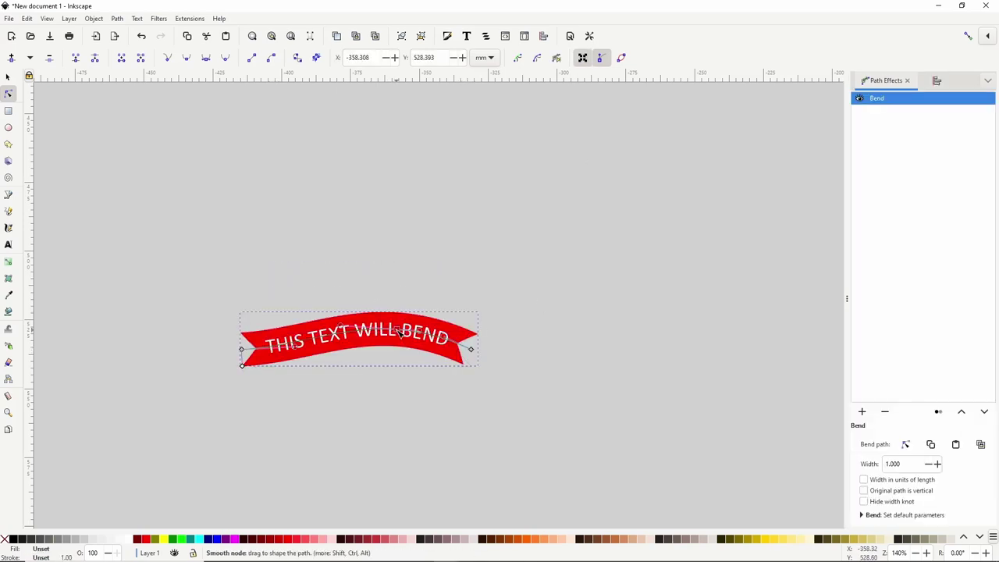
mouse_move(398, 332)
left_mouse_down()
mouse_move(390, 326)
mouse_move(382, 343)
left_mouse_up()
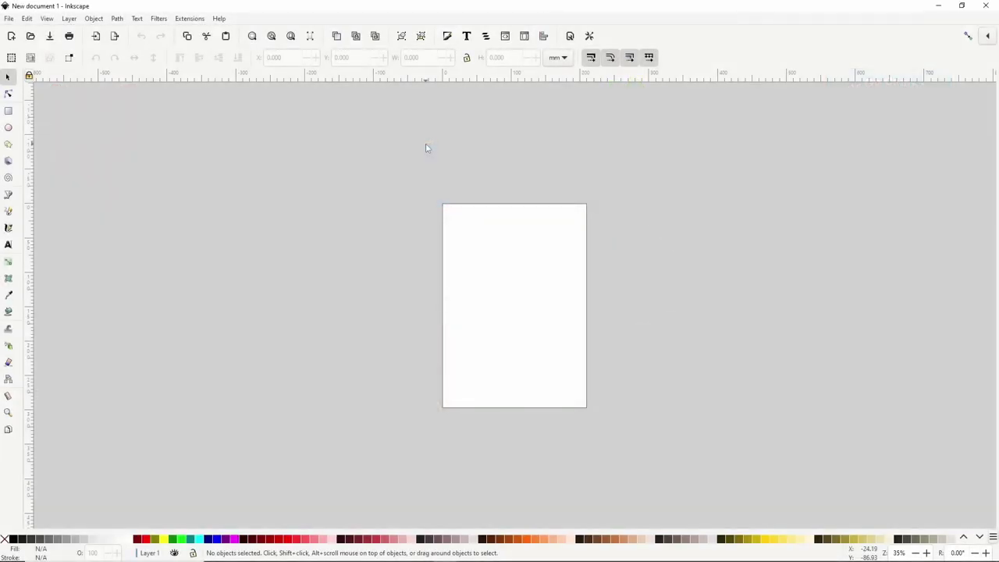
Draw a 198.060 × 58.208 mm red rectangle left of the page and apply Bend.
left_click(8, 112)
left_click_drag(230, 169, 366, 210)
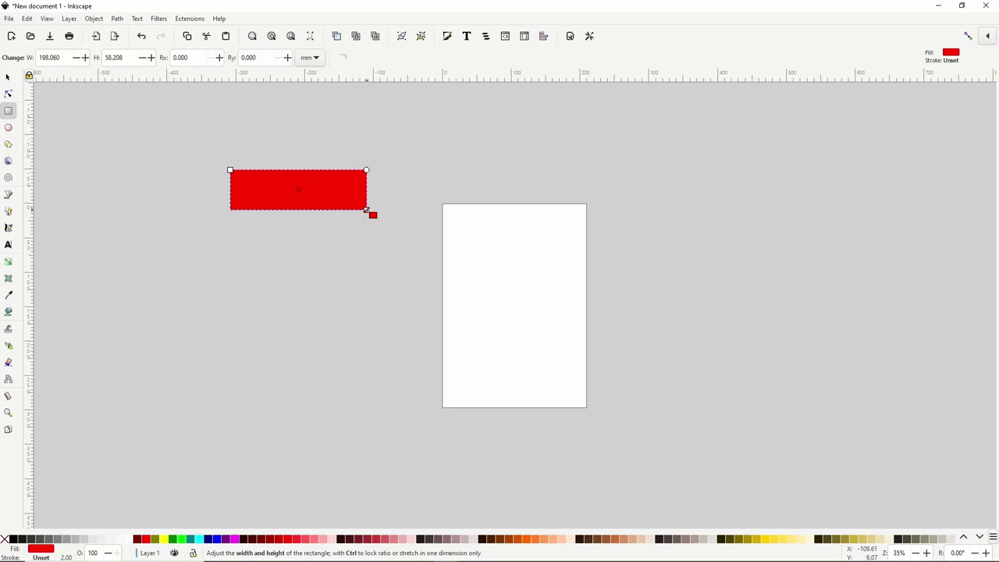
left_click(117, 18)
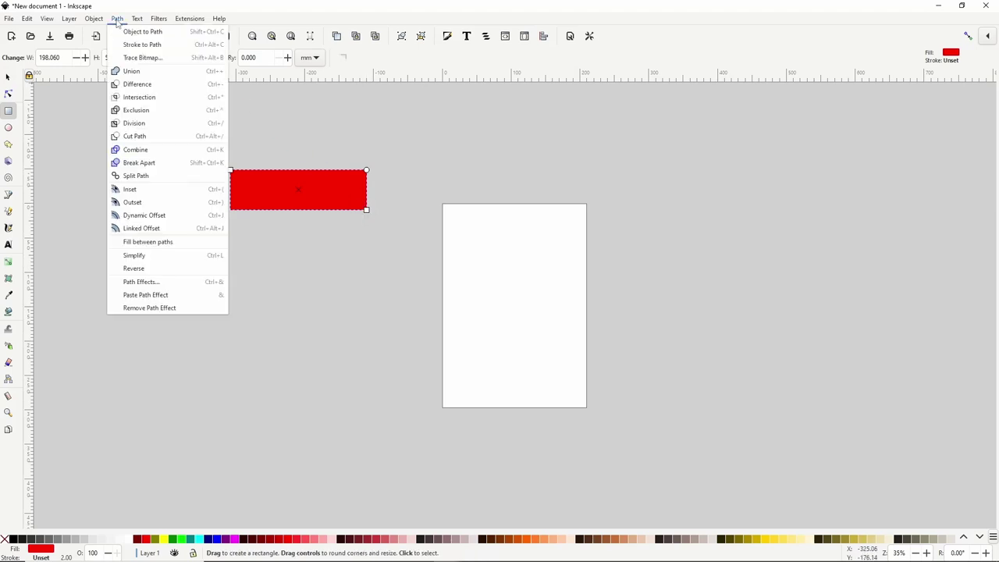
left_click(155, 282)
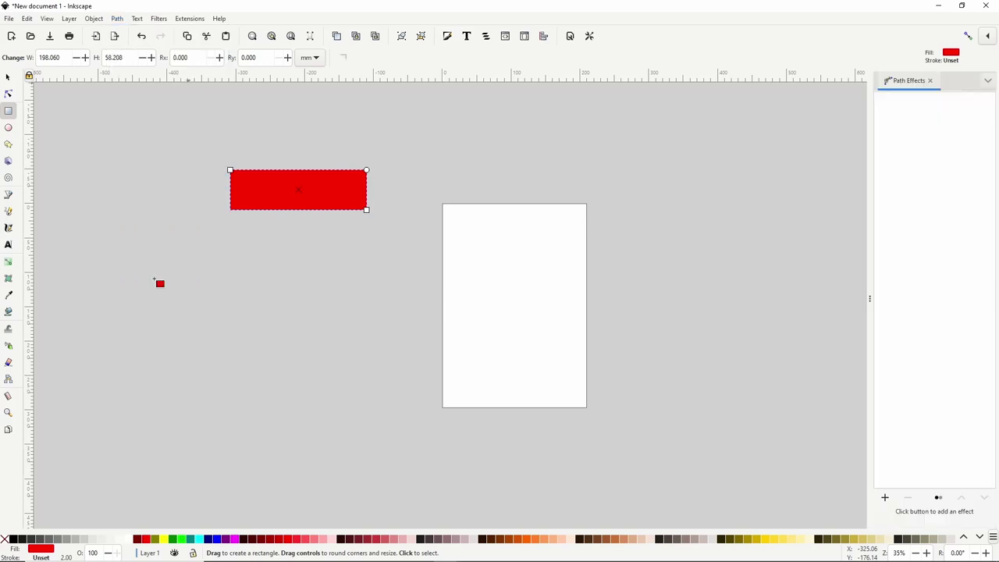
left_click(885, 498)
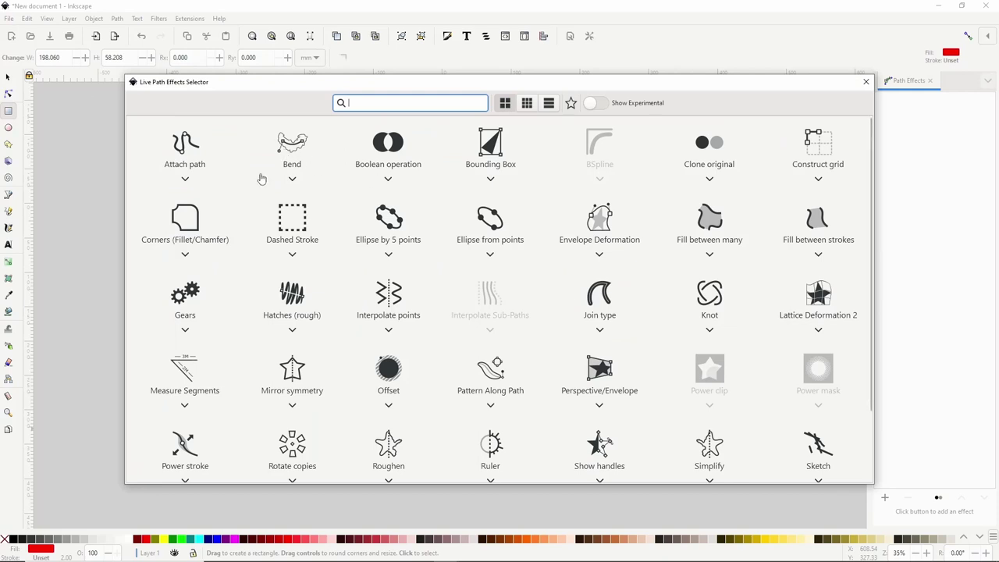
left_click(295, 152)
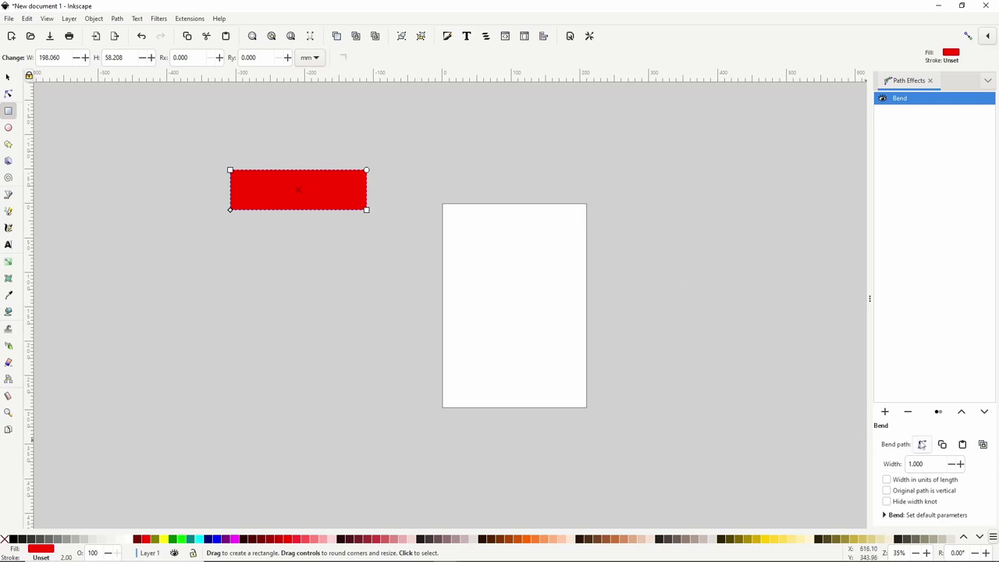
left_click(922, 444)
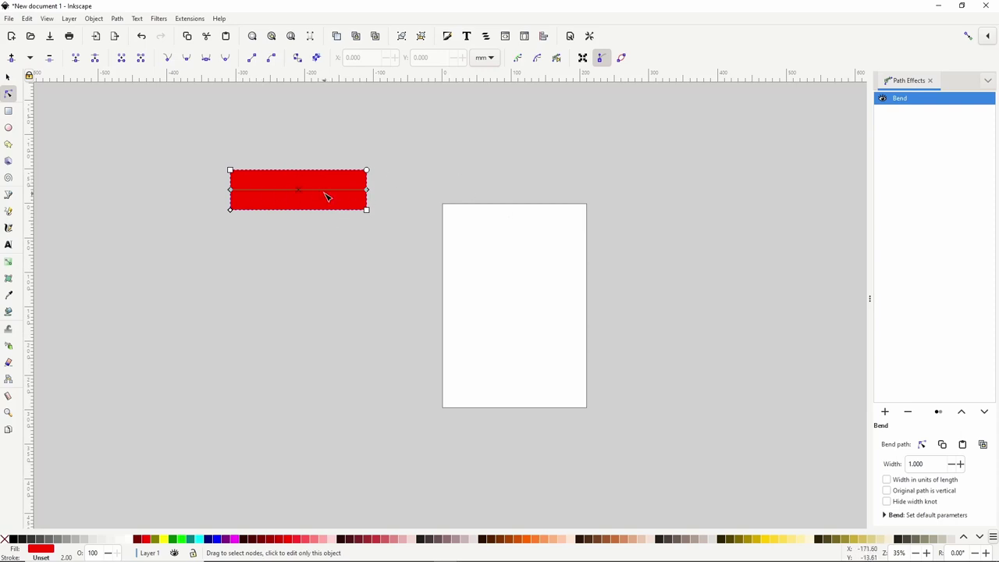
Drag the bend path's ends and top to stretch the red band and curve it.
mouse_move(314, 196)
left_mouse_down()
mouse_move(323, 218)
mouse_move(312, 178)
left_mouse_up()
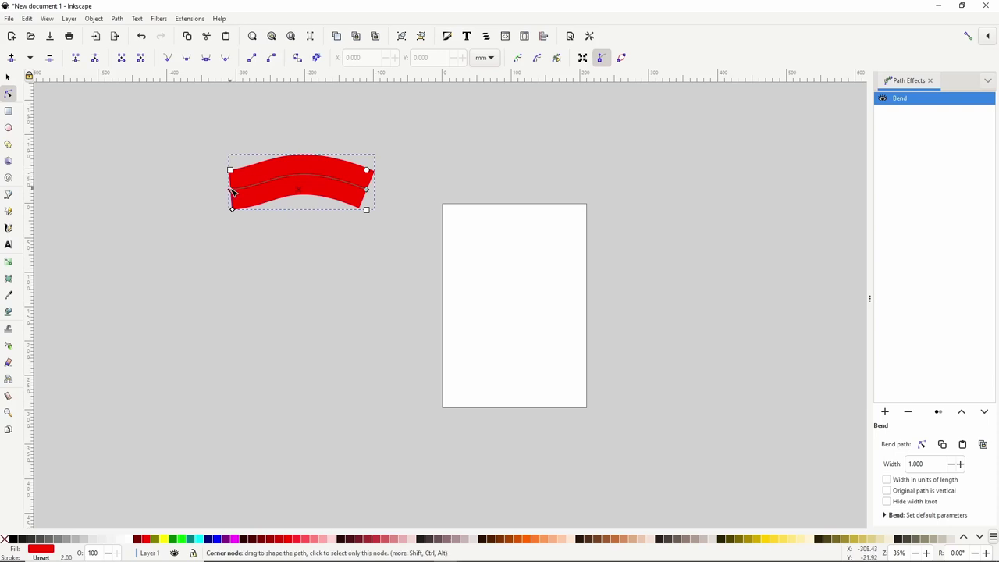
left_click_drag(233, 191, 215, 191)
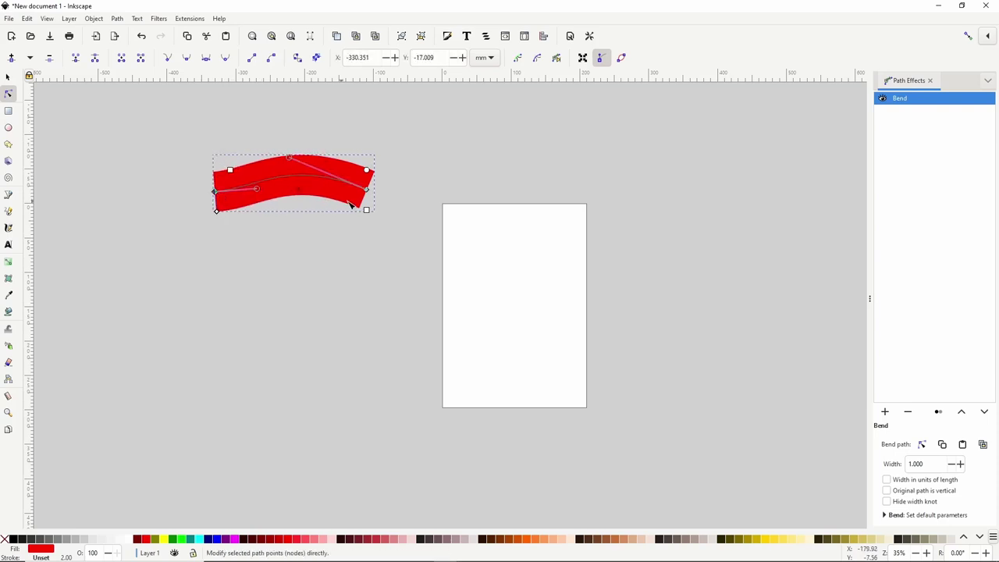
mouse_move(368, 192)
left_mouse_down()
mouse_move(383, 202)
mouse_move(379, 189)
left_mouse_up()
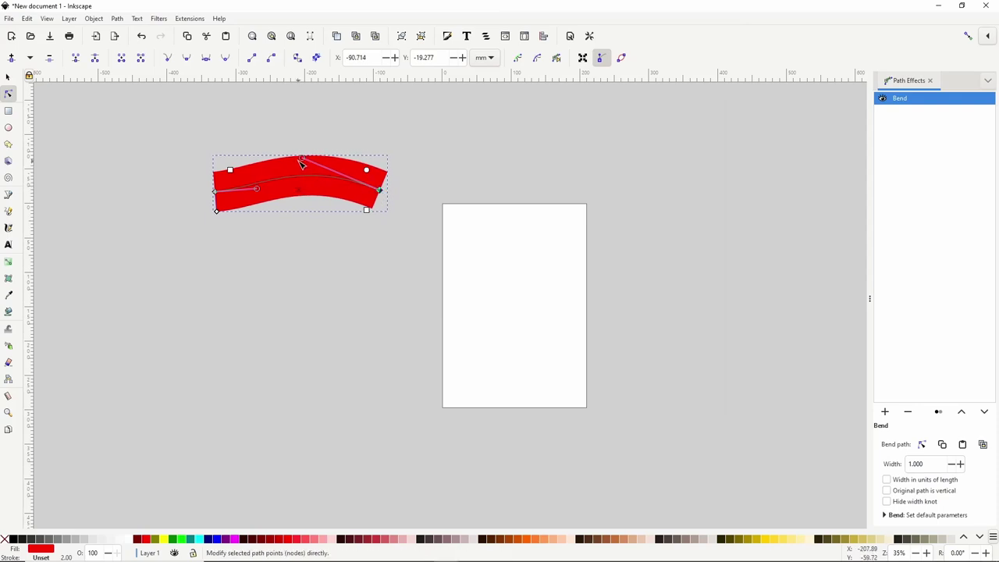
left_click_drag(304, 161, 313, 154)
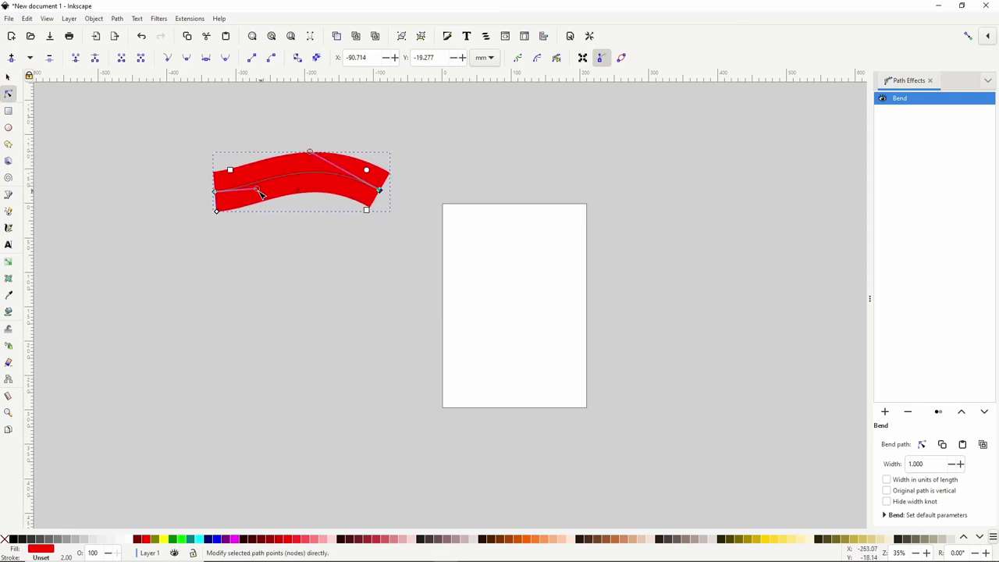
left_click_drag(256, 180, 252, 204)
Add a bend-path node and lift it so the band arches upward, then tune its thickness.
double_click(300, 182)
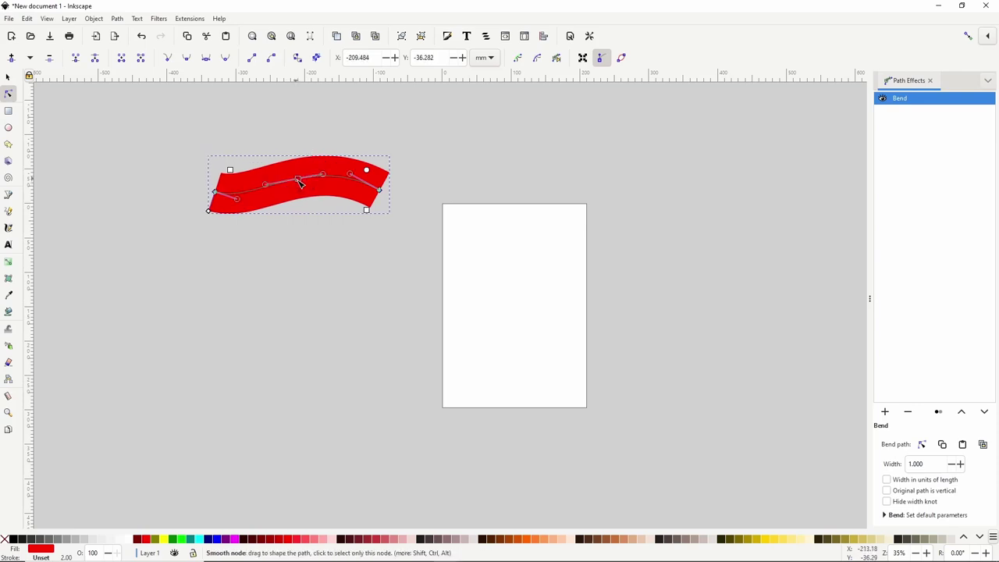
left_click_drag(302, 182, 339, 153)
left_click_drag(261, 165, 248, 166)
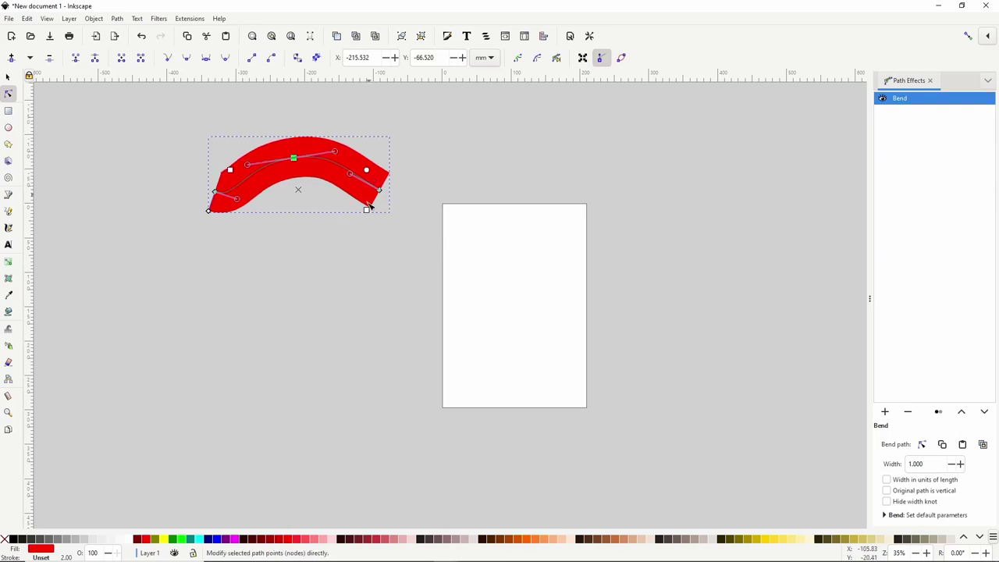
left_click_drag(368, 216, 373, 220)
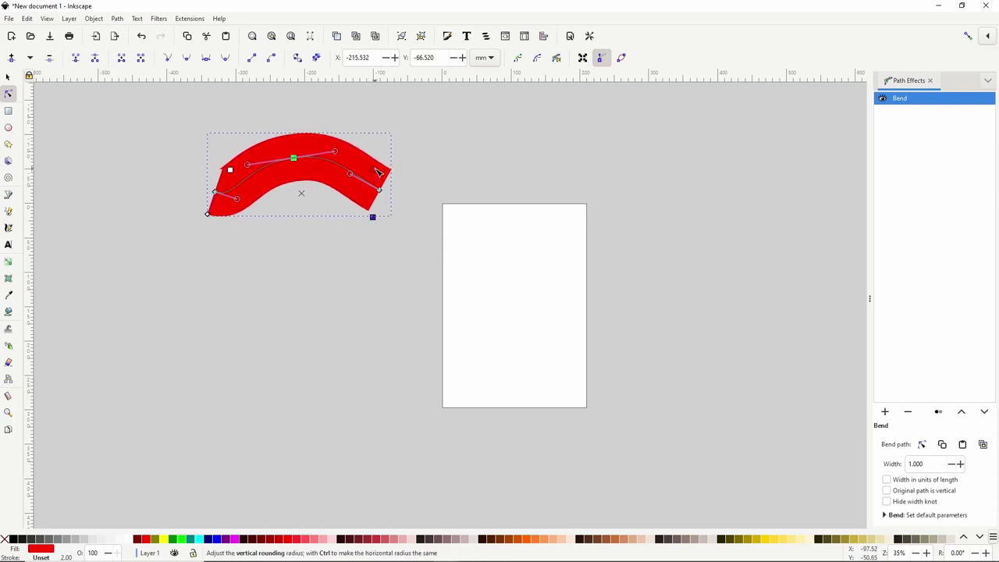
mouse_move(375, 171)
left_mouse_down()
mouse_move(371, 208)
mouse_move(381, 165)
left_mouse_up()
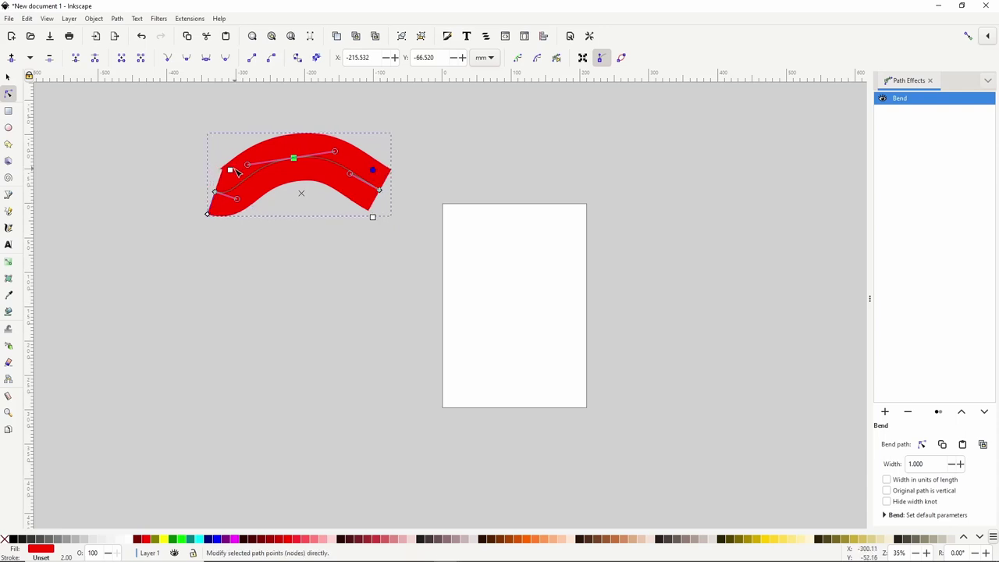
left_click_drag(230, 170, 232, 181)
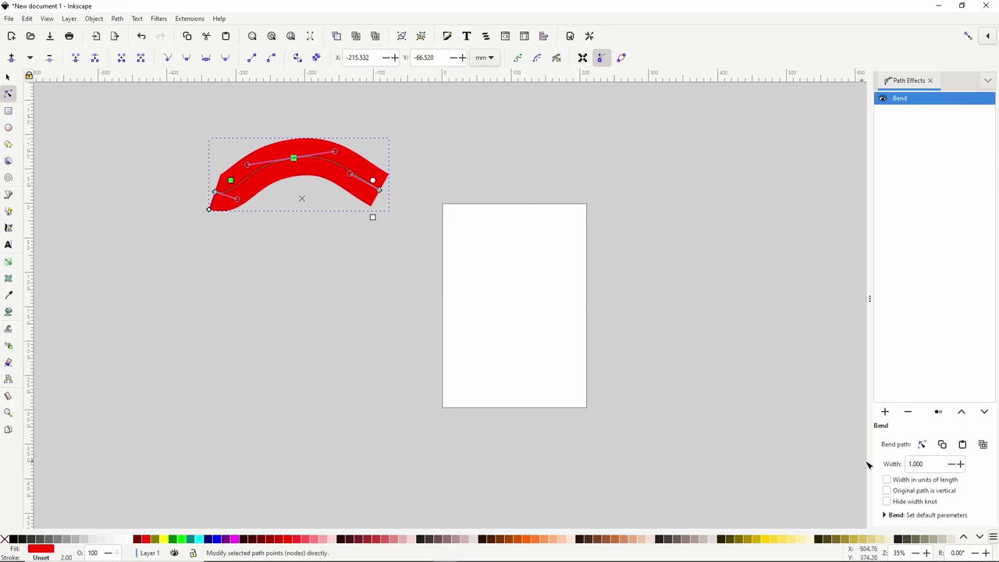
Set the Bend width to 0.851, leaving Width in units of length and Original path is vertical unchecked.
left_click(917, 464)
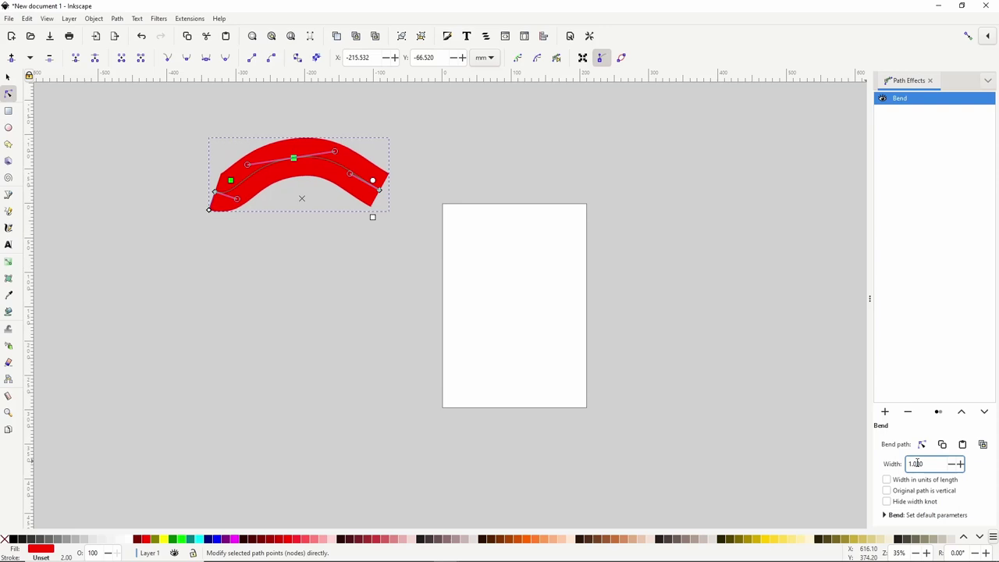
scroll(917, 463, "up", 3)
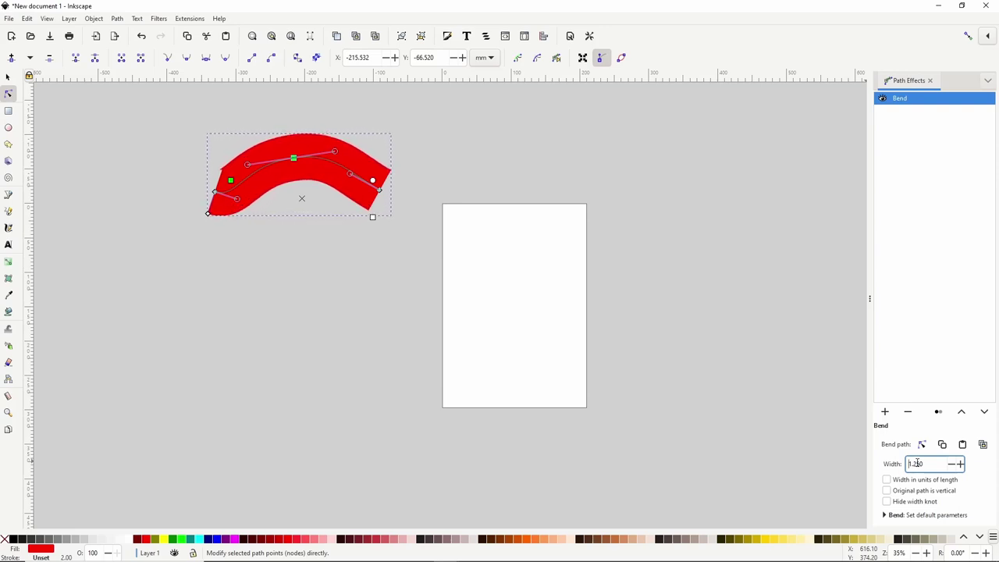
scroll(917, 463, "down", 3)
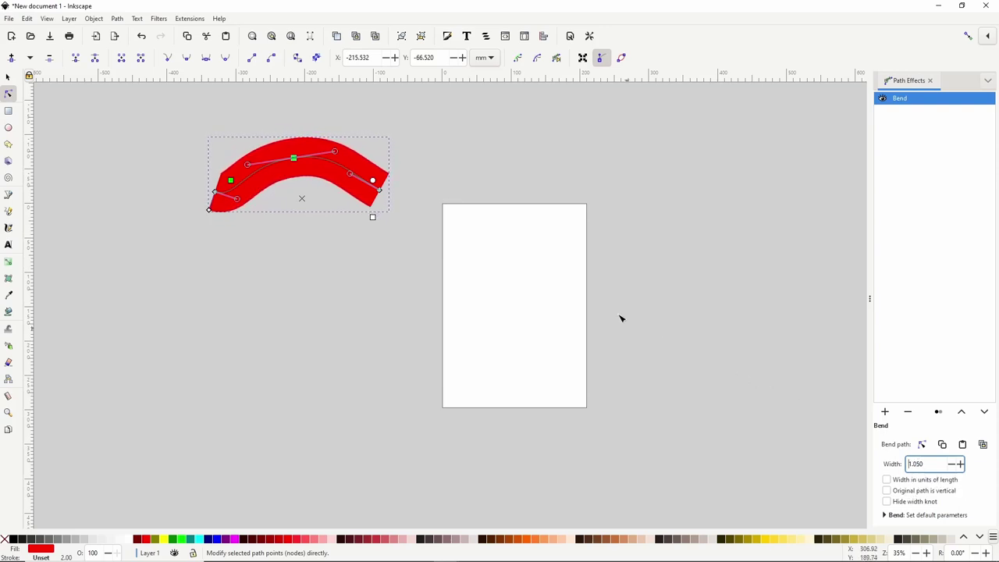
mouse_move(209, 210)
left_mouse_down()
mouse_move(209, 221)
mouse_move(210, 207)
left_mouse_up()
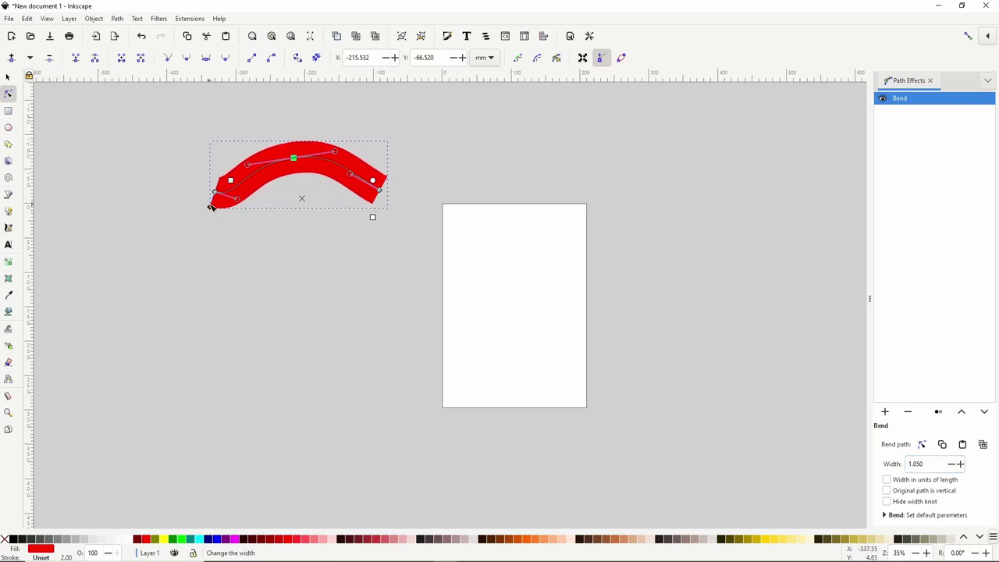
left_click(887, 481)
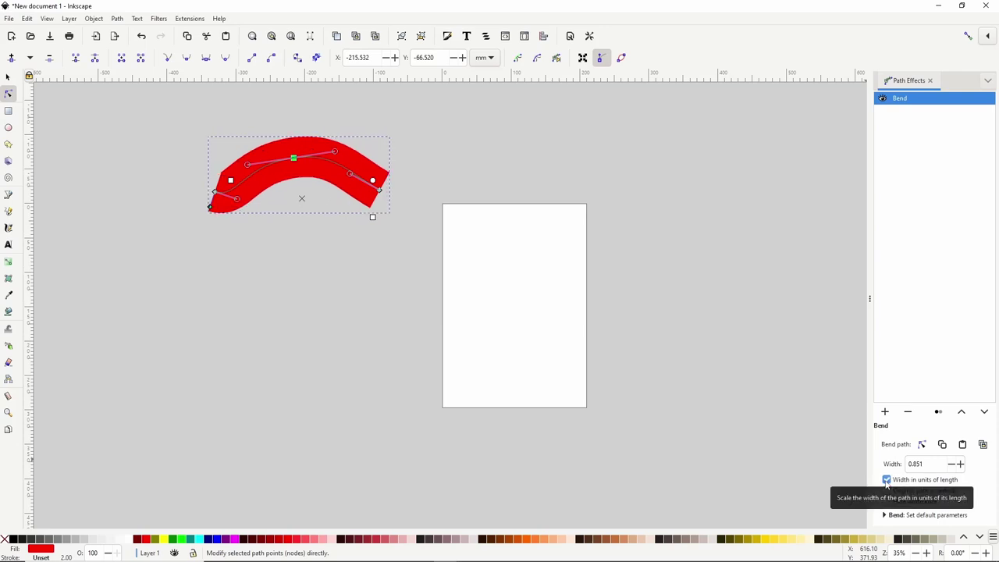
left_click(887, 481)
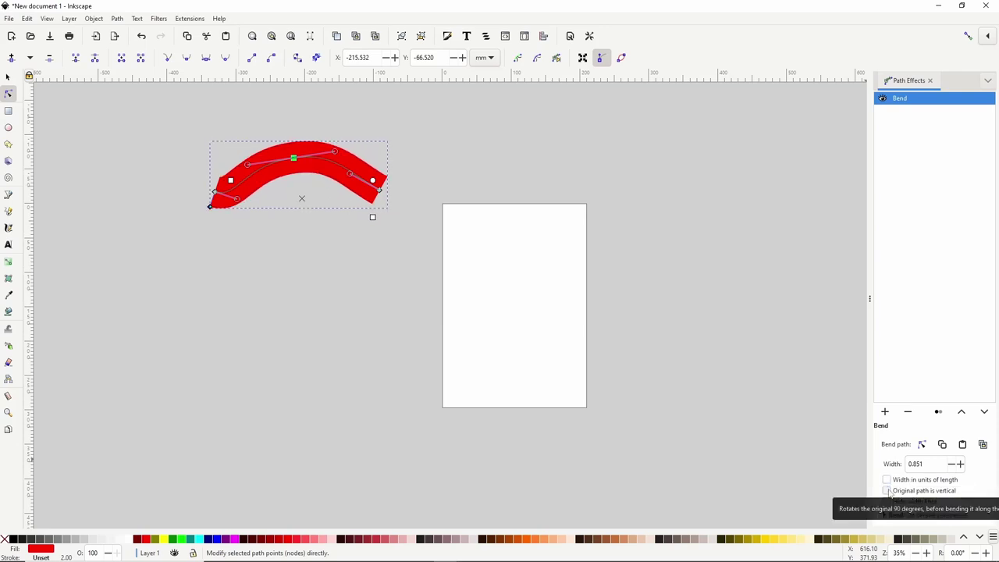
left_click(886, 491)
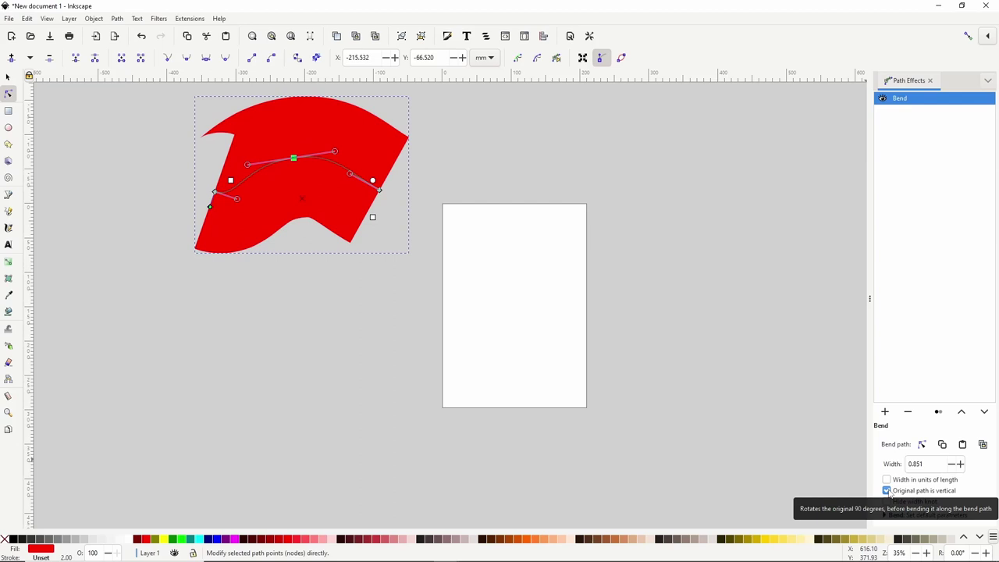
left_click(887, 491)
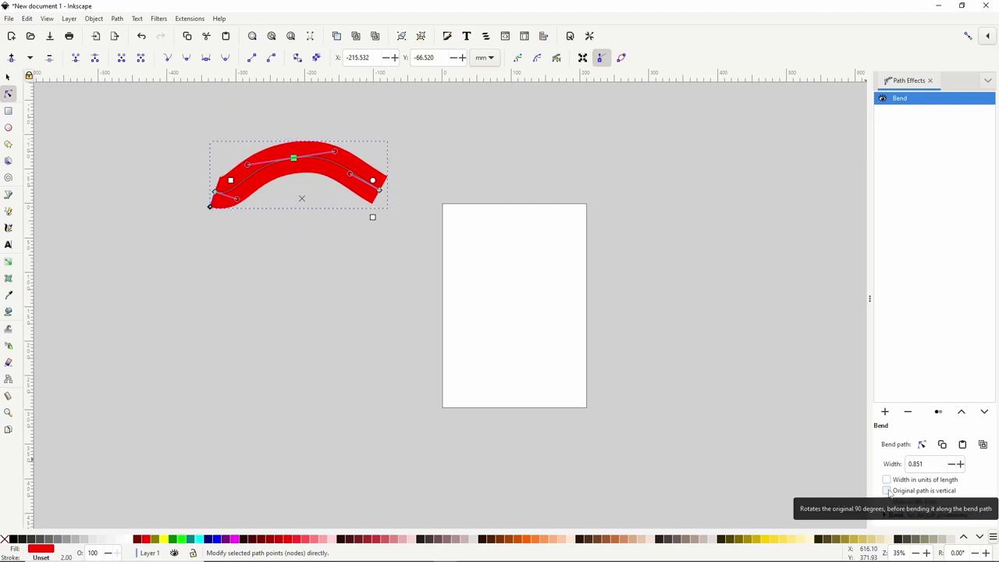
Draw a wavy multi-node path below the red band.
left_click(8, 195)
left_click(207, 312)
left_click_drag(277, 299, 321, 337)
left_click_drag(383, 343, 406, 326)
double_click(420, 317)
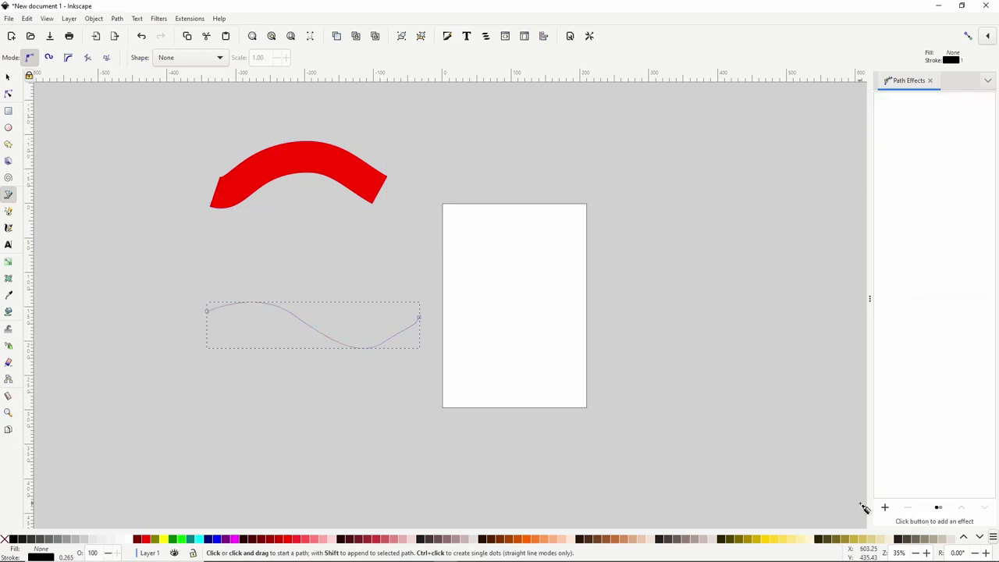
Bend the wavy path, keeping it horizontal, and hide its width knot.
left_click(884, 508)
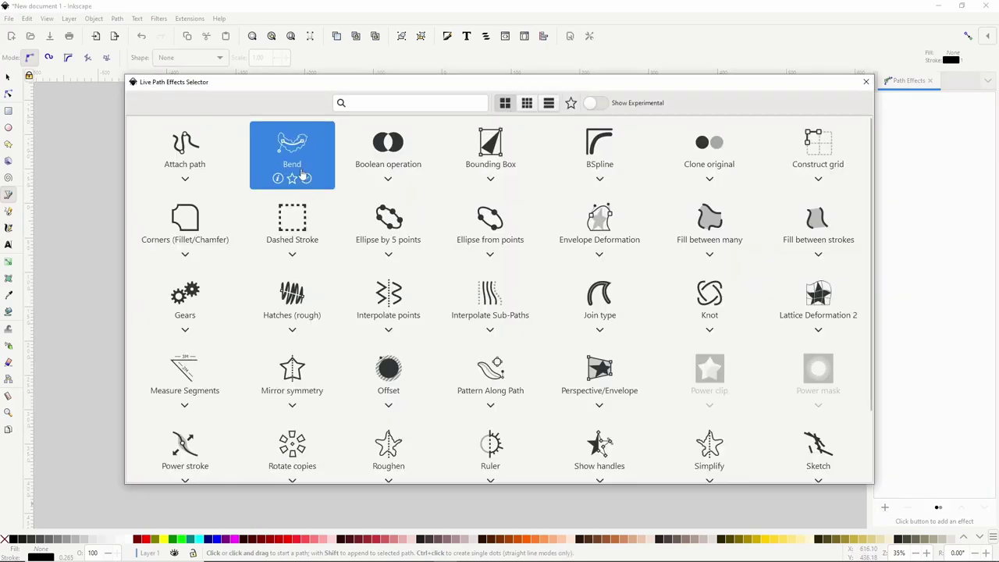
left_click(303, 168)
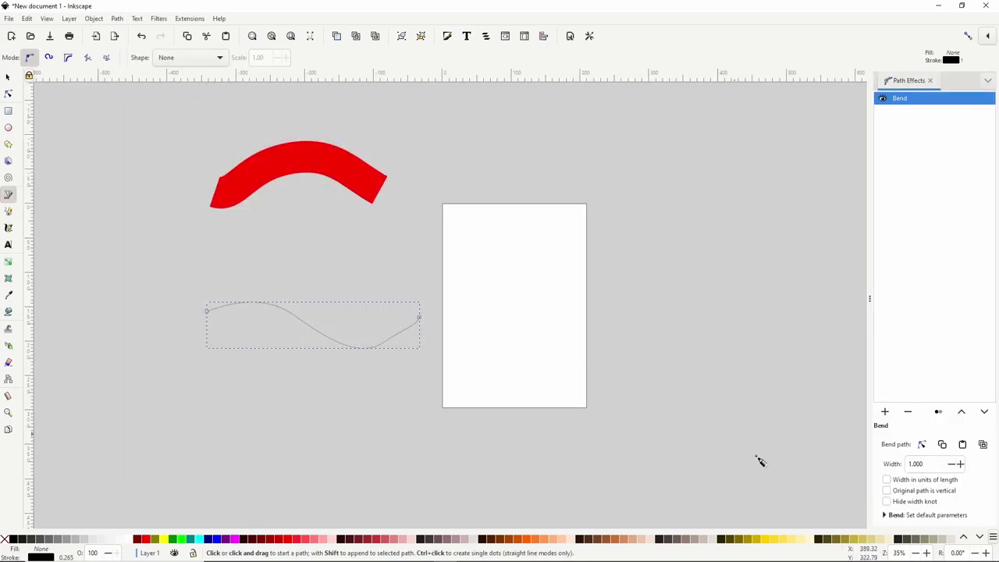
left_click(886, 490)
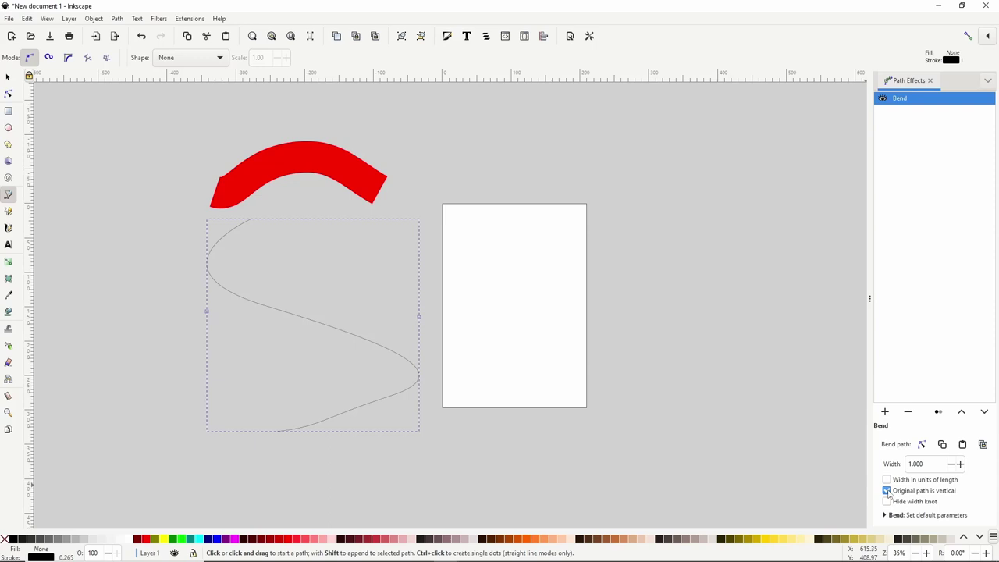
left_click(922, 444)
mouse_move(381, 333)
left_mouse_down()
mouse_move(387, 351)
mouse_move(374, 335)
left_mouse_up()
left_click(886, 490)
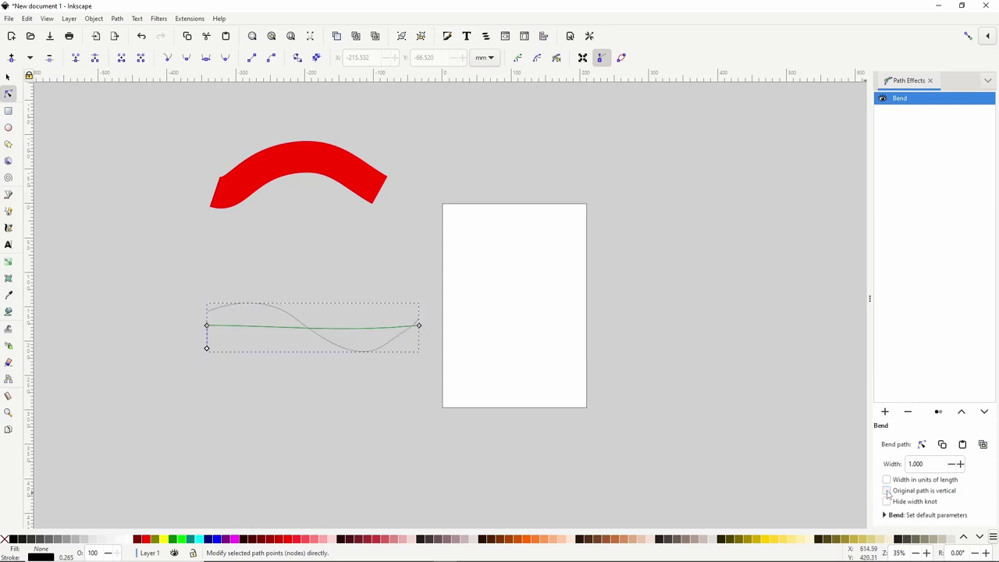
left_click(887, 502)
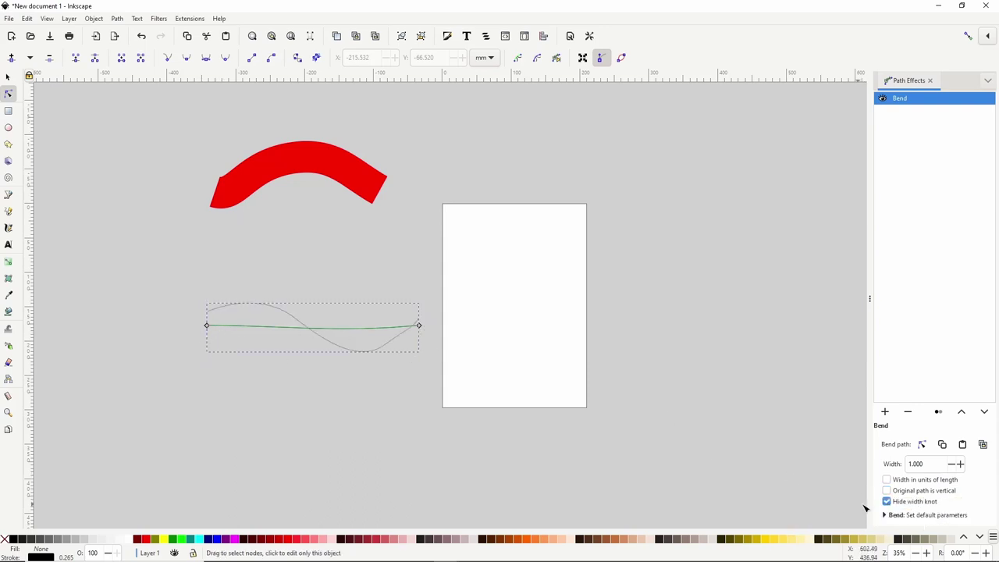
Show the red ribbon's width knot again, copy its bend path and paste it as a black shape.
left_click(331, 167)
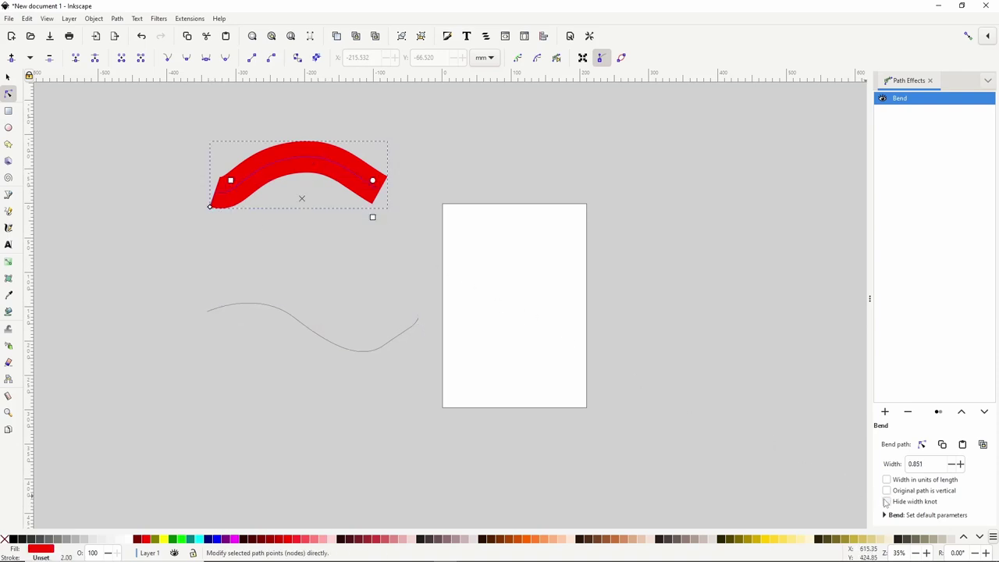
left_click(886, 502)
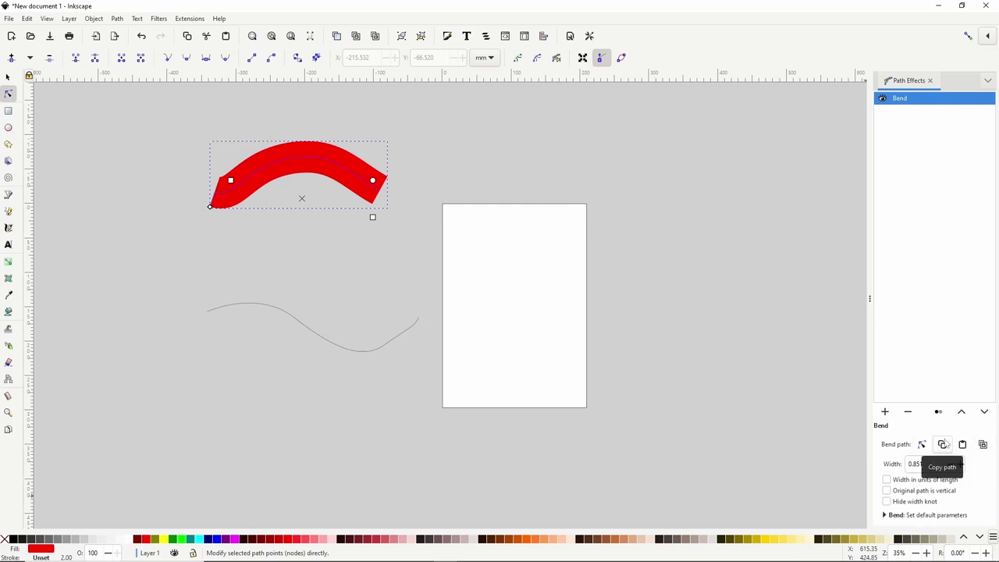
left_click(944, 444)
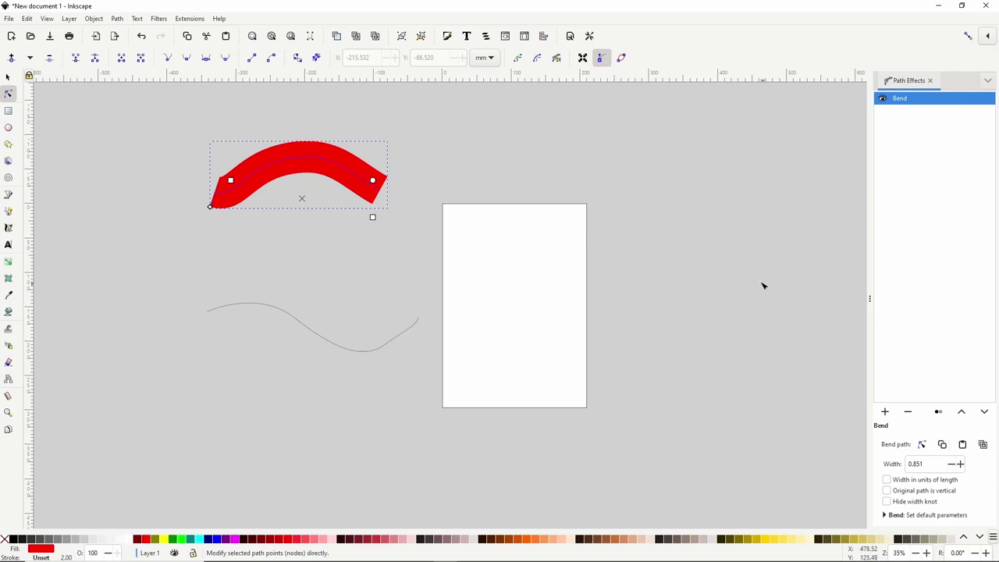
key("ctrl+v")
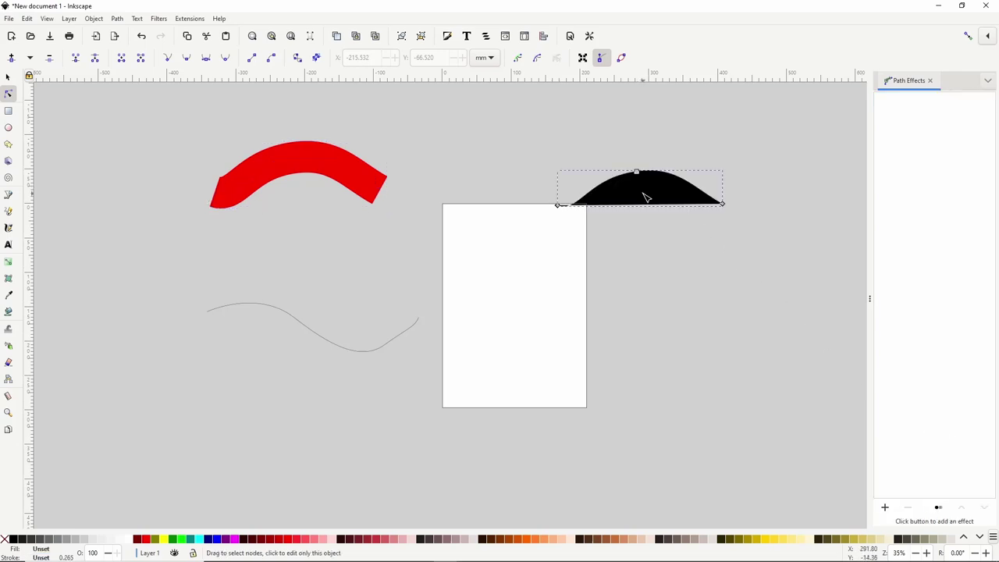
left_click(331, 180)
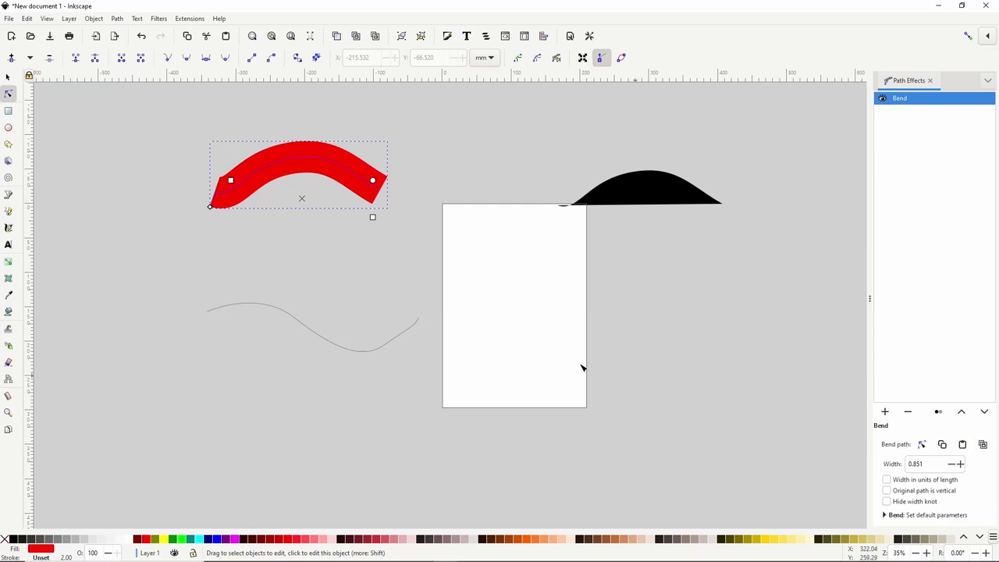
left_click(8, 194)
Draw a wavy curve from the page middle toward the right.
left_click_drag(487, 307, 534, 295)
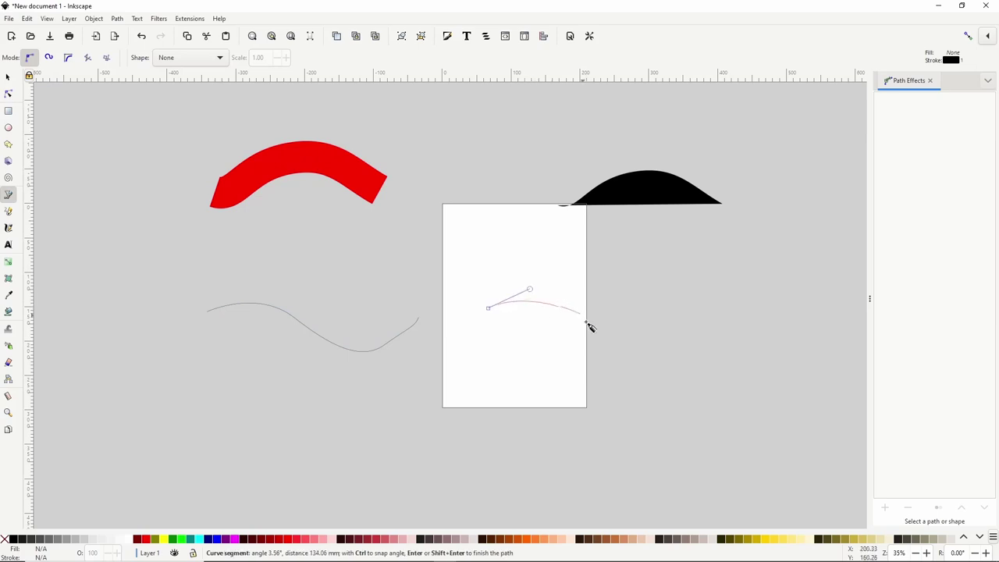
mouse_move(699, 327)
left_mouse_down()
mouse_move(731, 308)
mouse_move(776, 308)
left_mouse_up()
key("Return")
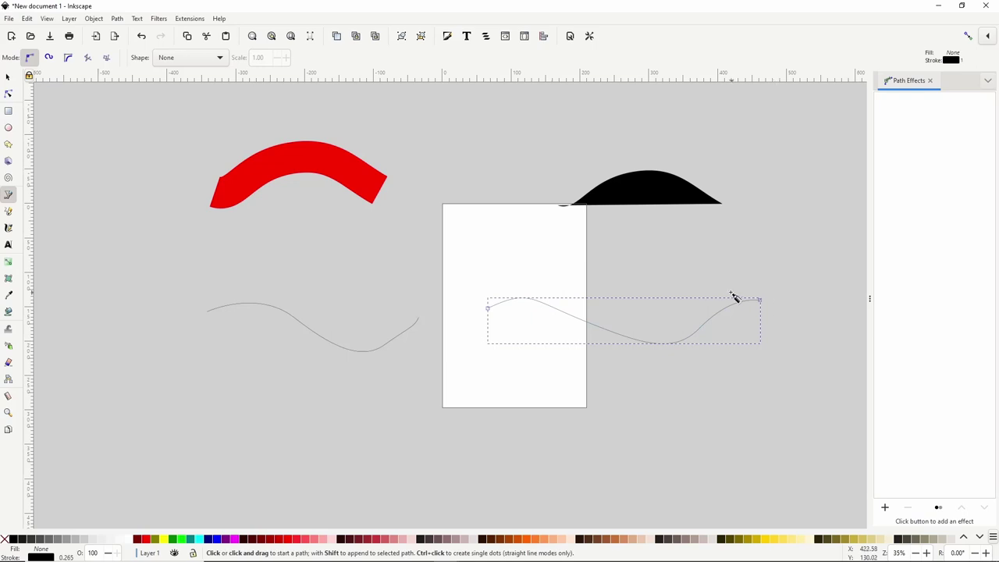
Paste the copied path into the red ribbon's Bend effect, then select the new grey curve.
left_click(8, 78)
left_click(316, 163)
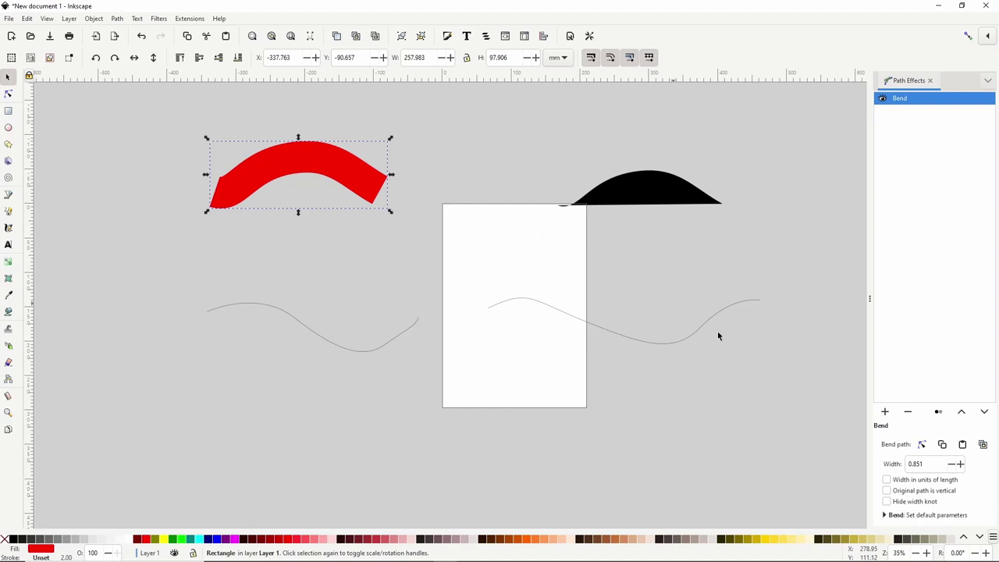
left_click(962, 444)
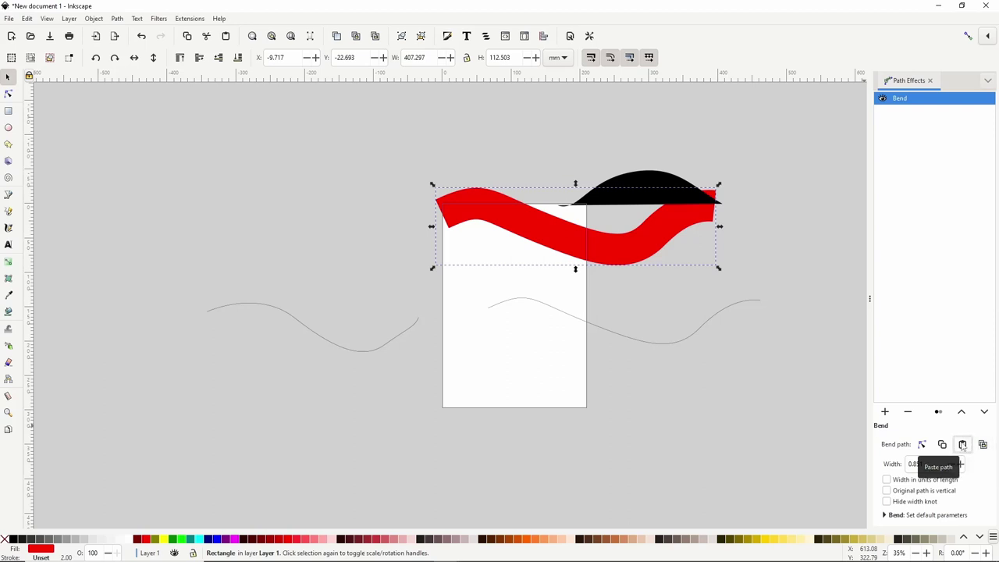
left_click(711, 322)
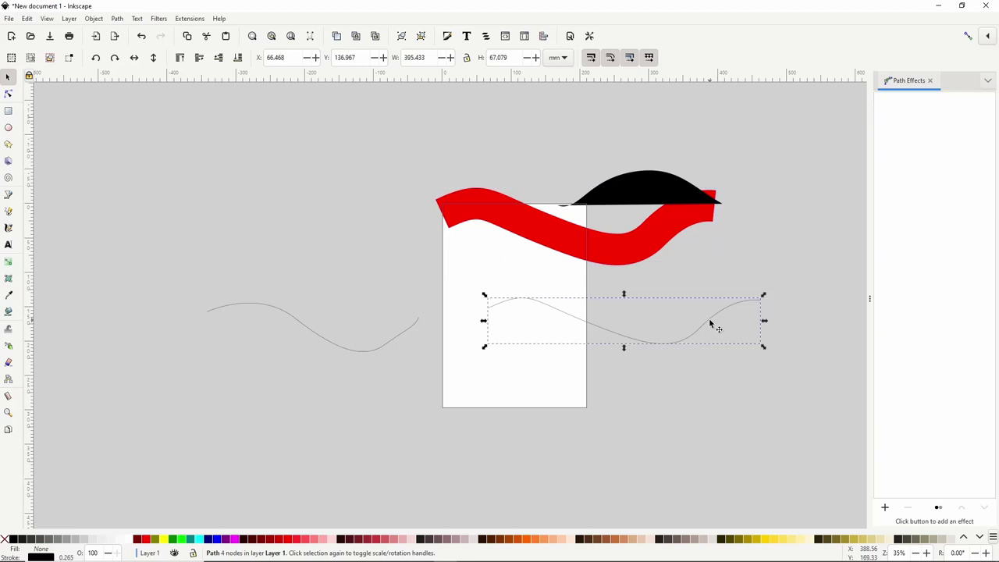
Stretch the wavy curve's right end and adjust its middle node.
left_click(8, 92)
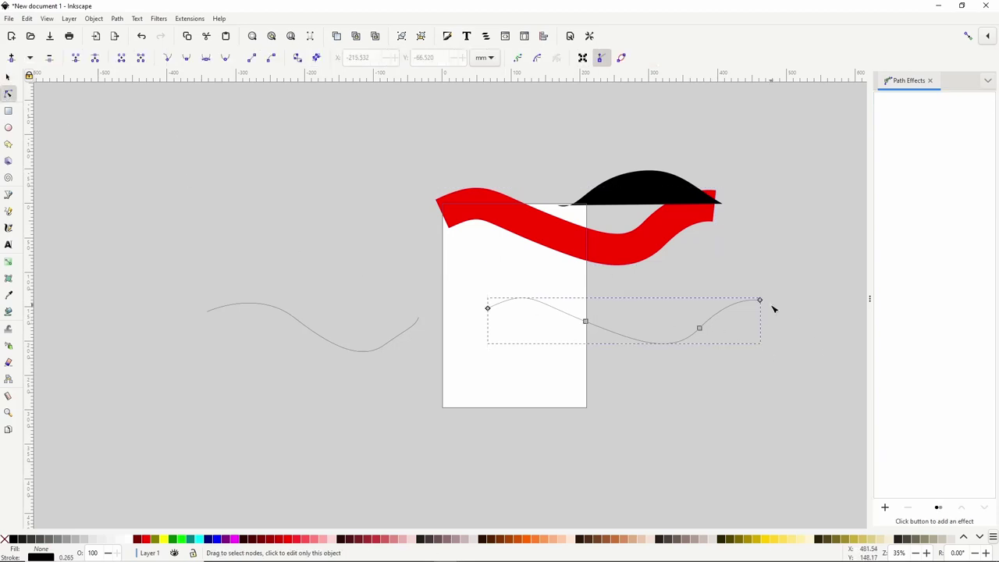
left_click_drag(760, 300, 785, 304)
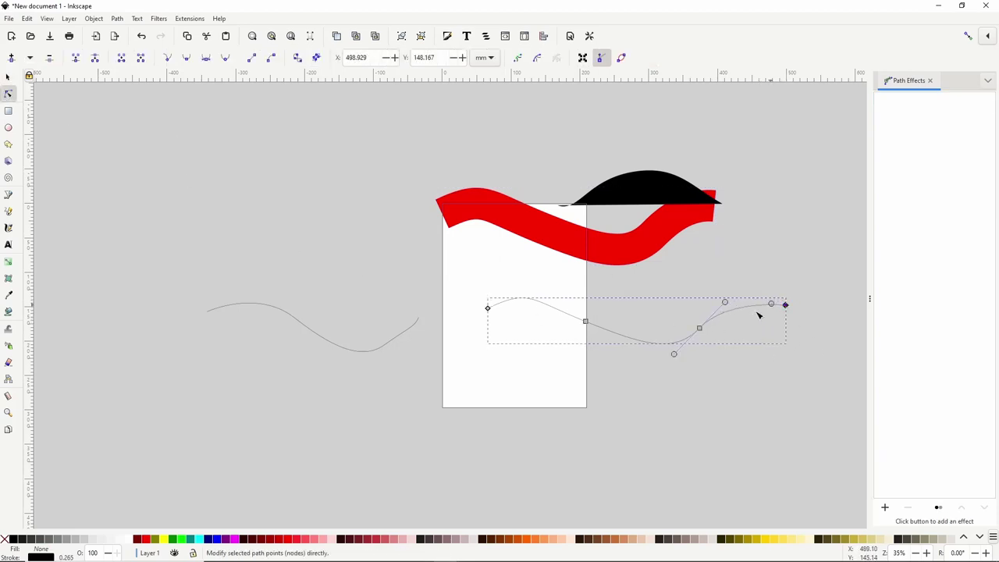
left_click_drag(699, 329, 696, 329)
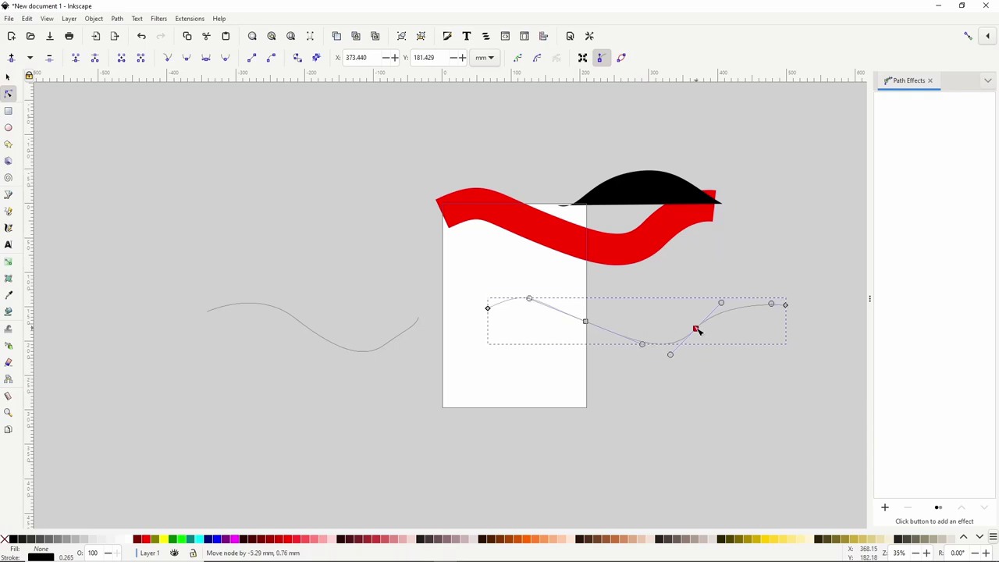
Link the red ribbon's bend to the wavy curve and reshape its right end and middle bend.
left_click(634, 237)
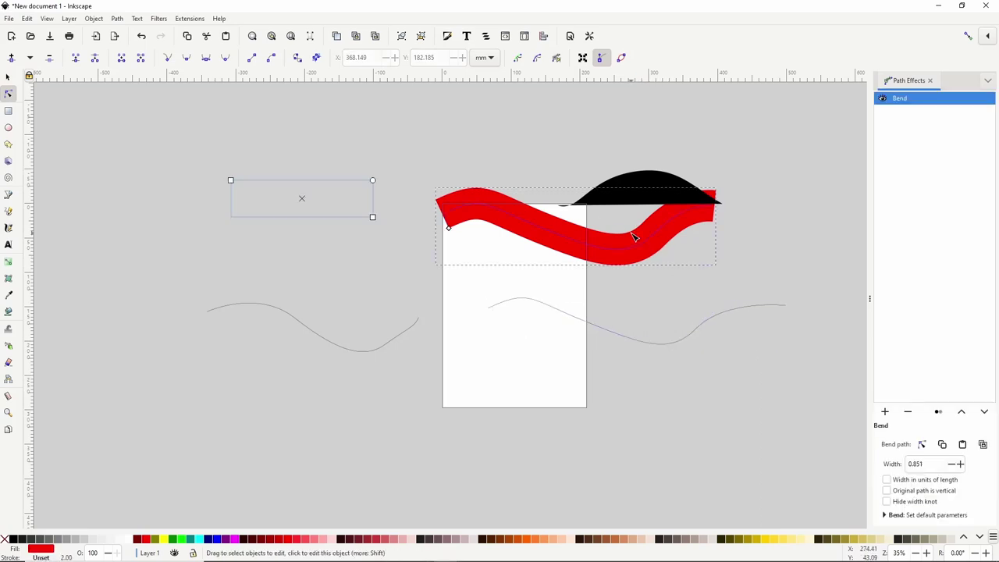
left_click(982, 444)
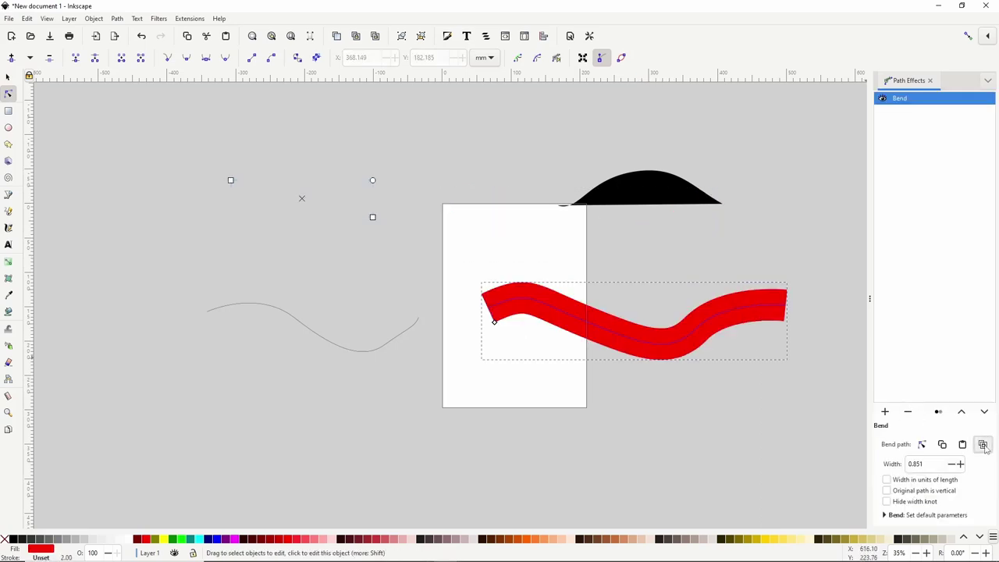
left_click(773, 306)
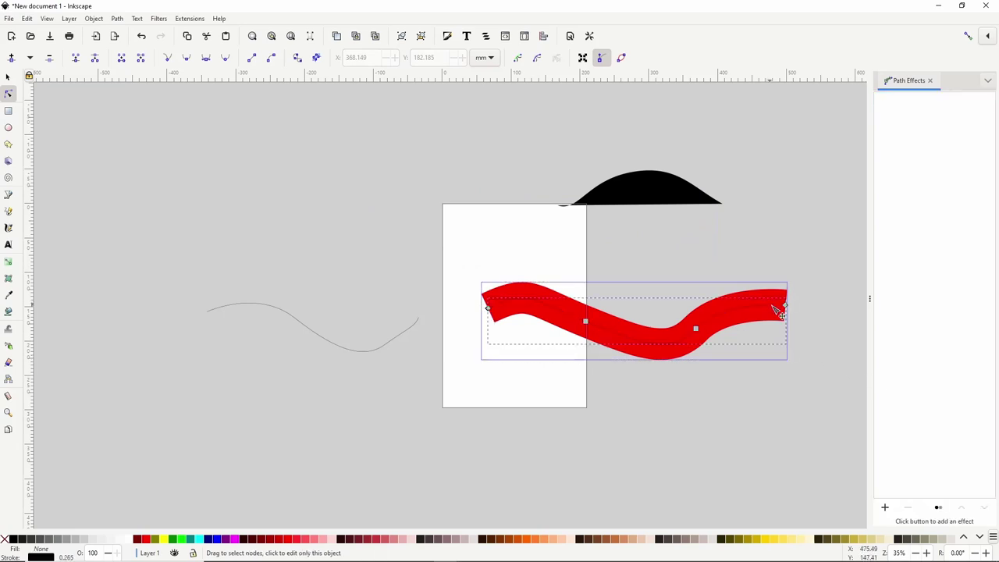
mouse_move(785, 309)
left_mouse_down()
mouse_move(809, 338)
mouse_move(794, 310)
left_mouse_up()
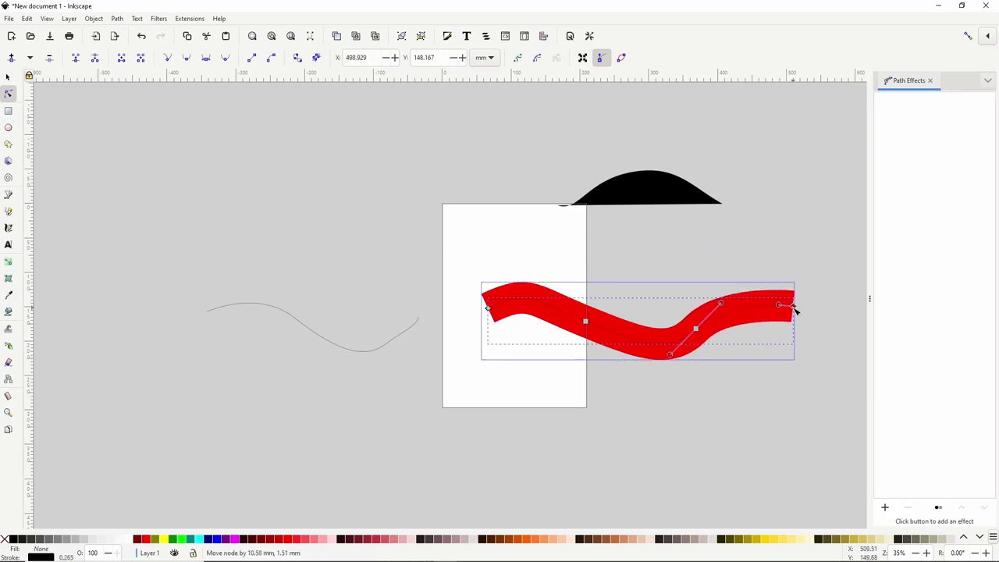
mouse_move(697, 330)
left_mouse_down()
mouse_move(699, 304)
mouse_move(699, 318)
left_mouse_up()
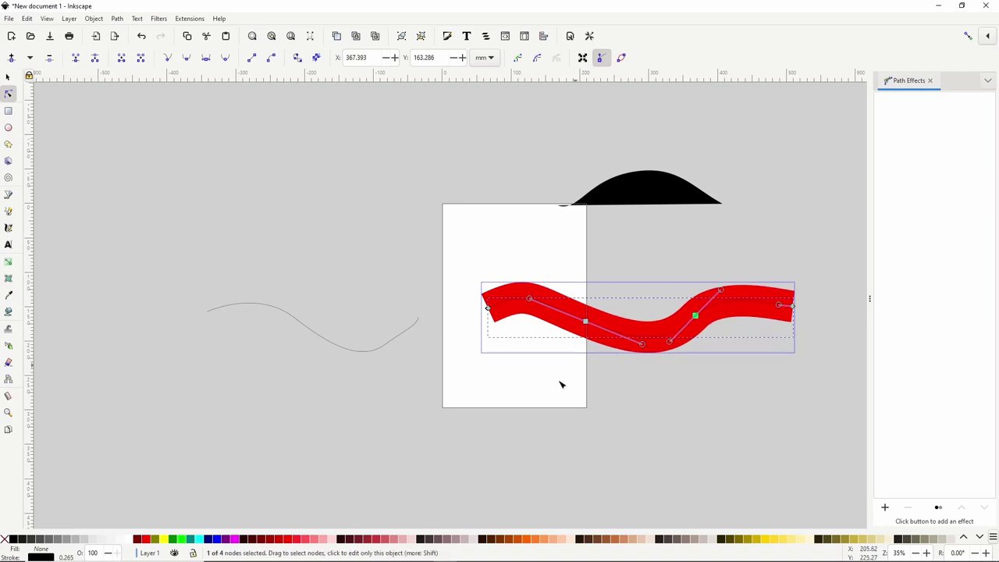
left_click_drag(379, 451, 537, 207)
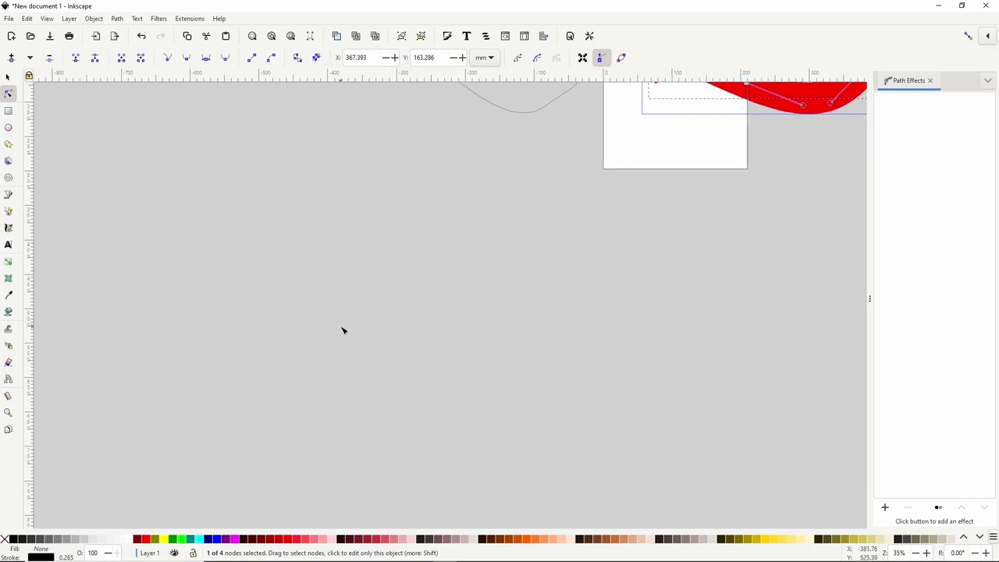
Type 'THIS TEXT WILL BEND' on empty canvas and convert it with Object to Path.
scroll(341, 330, "up", 5)
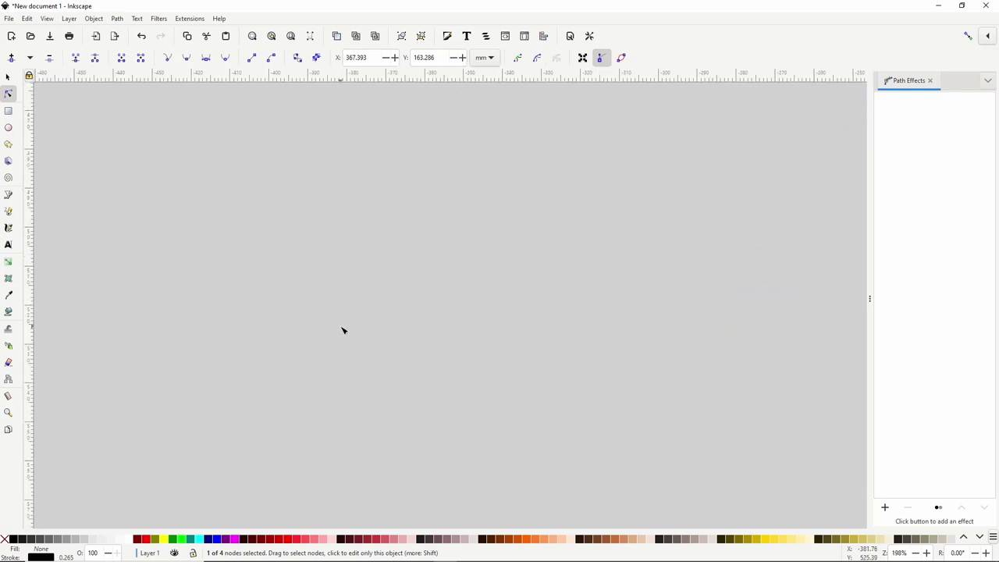
left_click(8, 245)
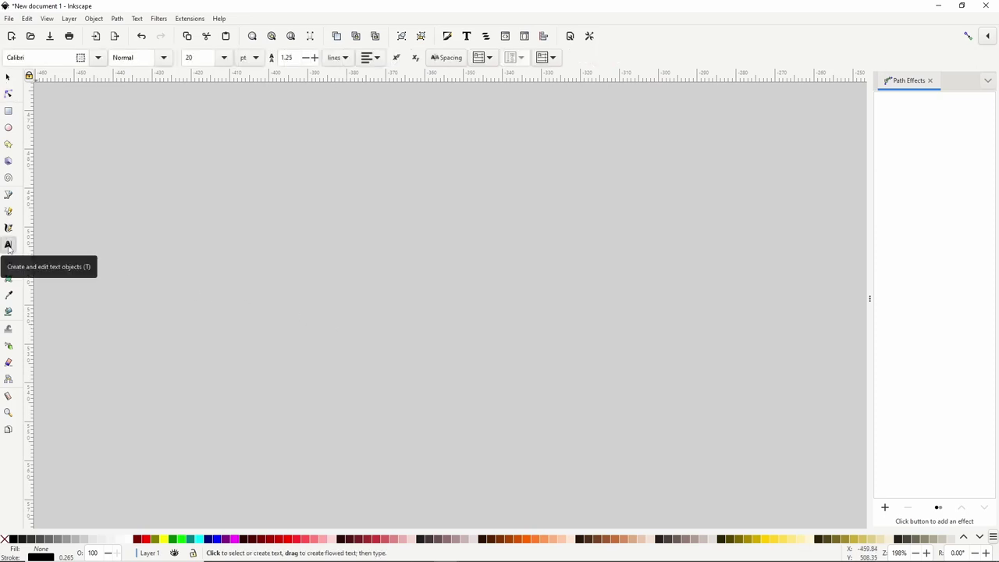
left_click(257, 301)
type("THI")
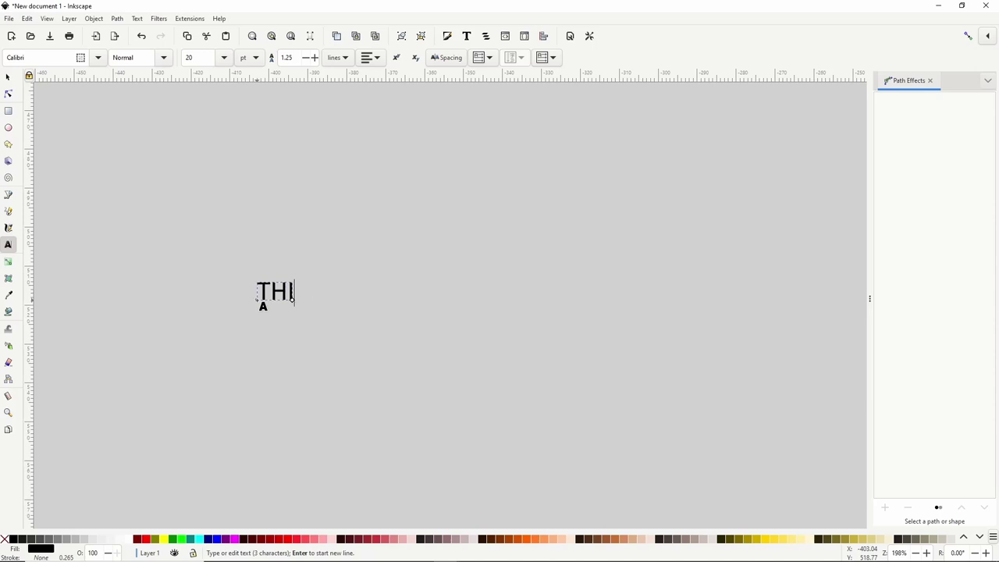
type("S TEXT WILL BEND")
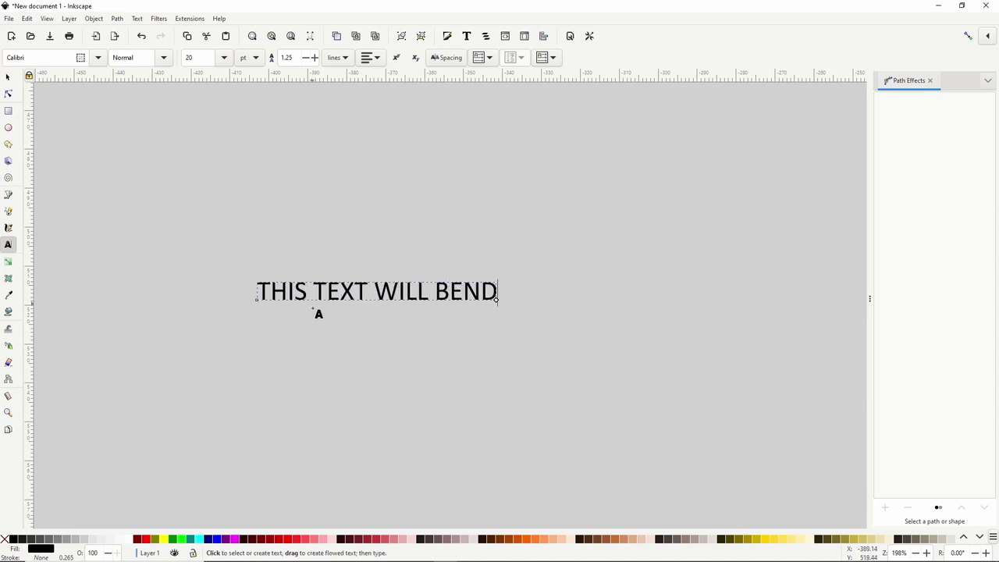
scroll(319, 313, "down", 1, "ctrl")
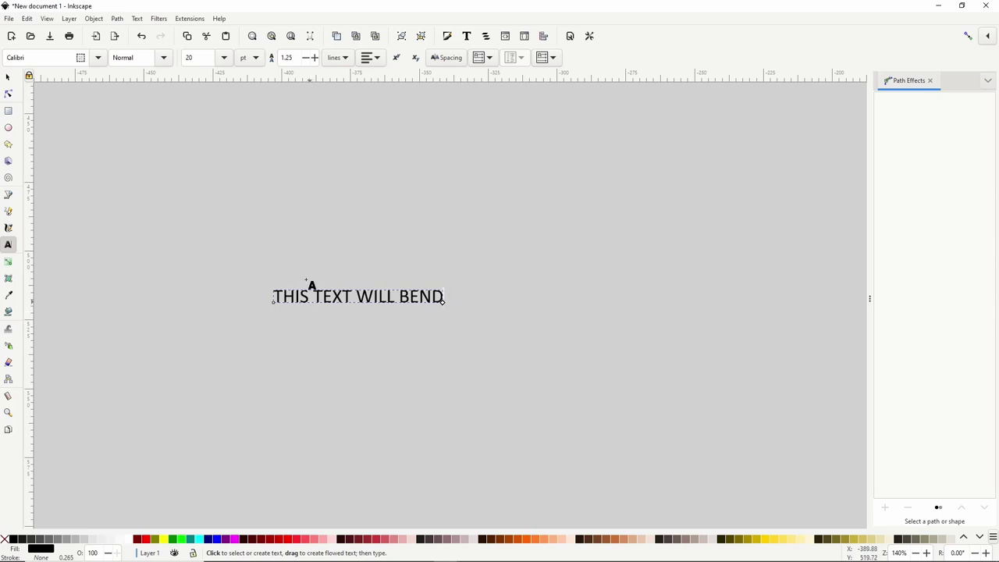
left_click(117, 19)
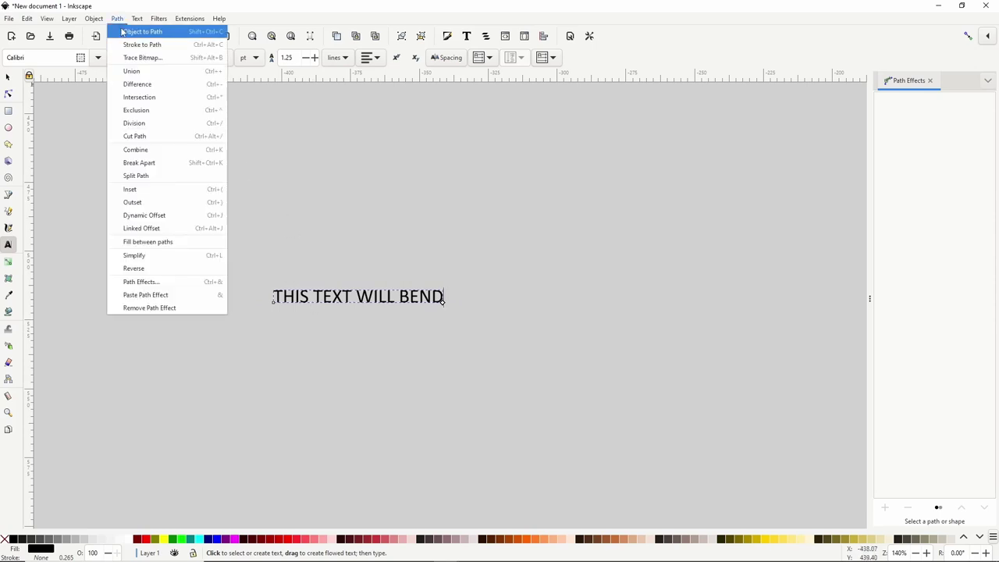
left_click(140, 31)
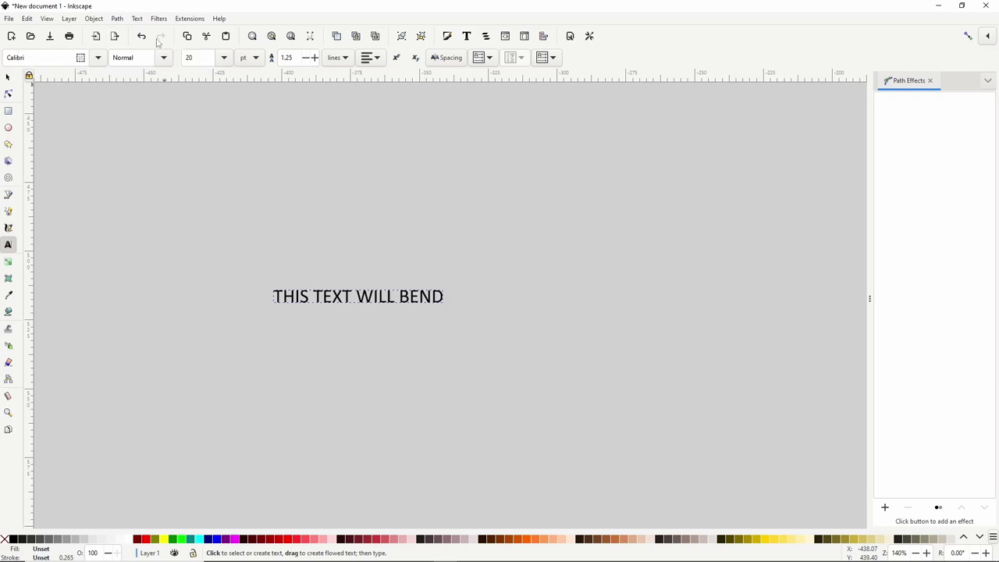
Apply a trial Bend arching 'THIS TEXT WILL BEND' upward, then delete the effect.
left_click(885, 508)
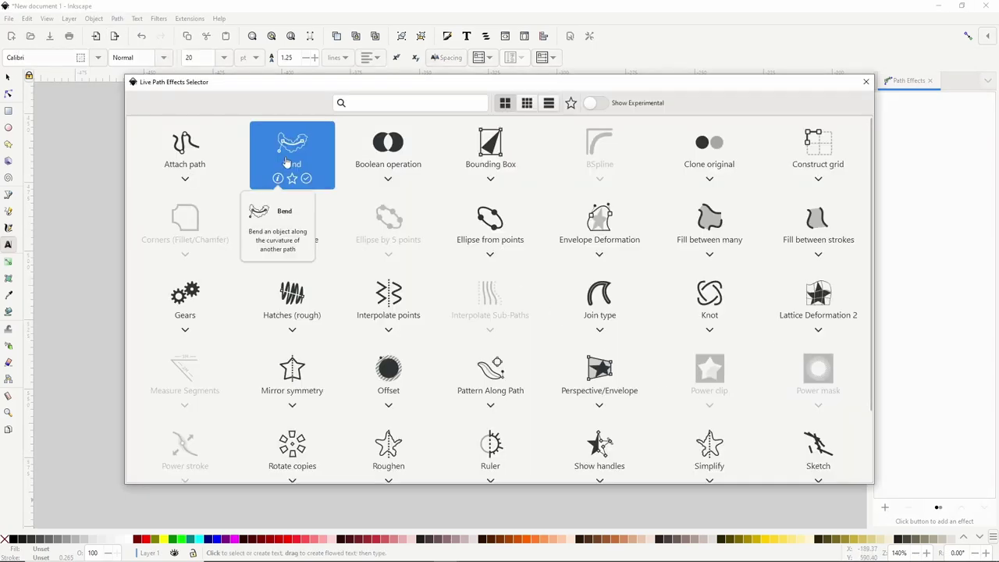
left_click(288, 162)
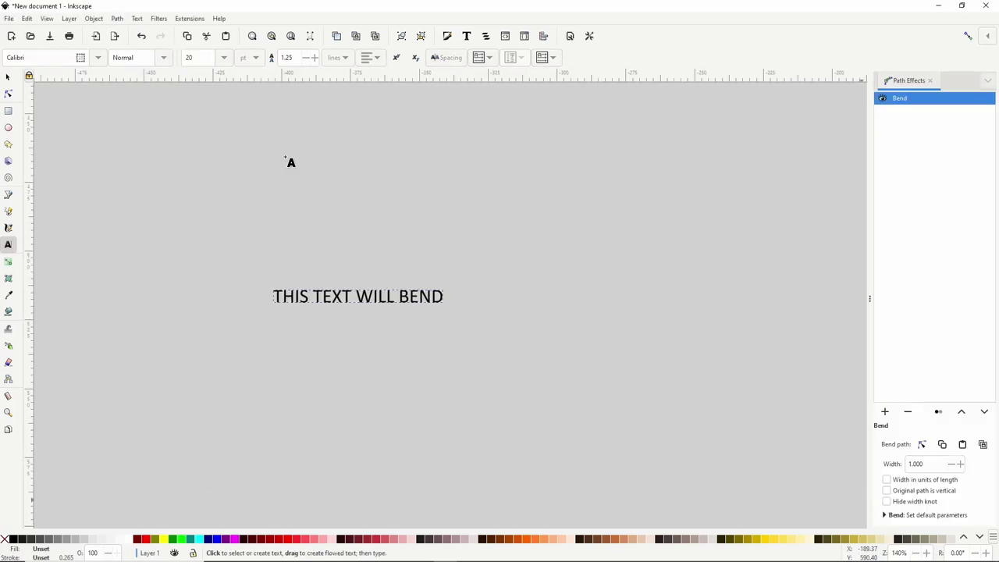
left_click(922, 445)
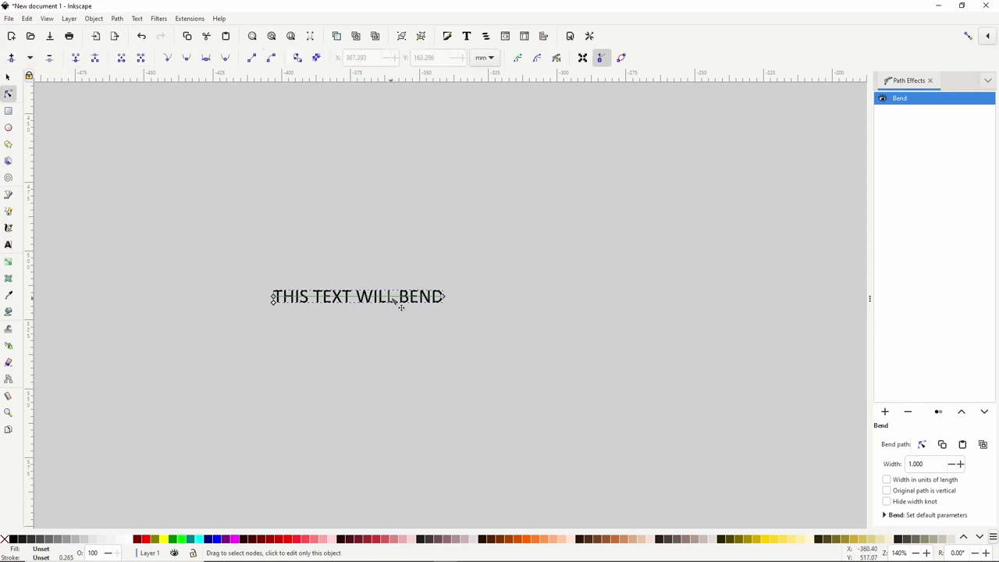
left_click_drag(394, 296, 381, 286)
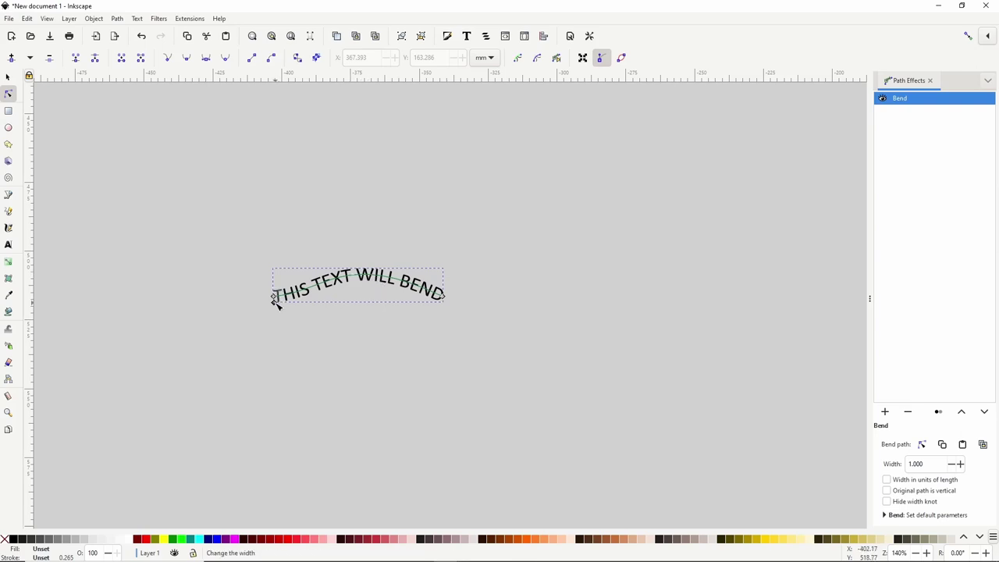
mouse_move(277, 305)
left_mouse_down()
mouse_move(278, 318)
mouse_move(276, 307)
left_mouse_up()
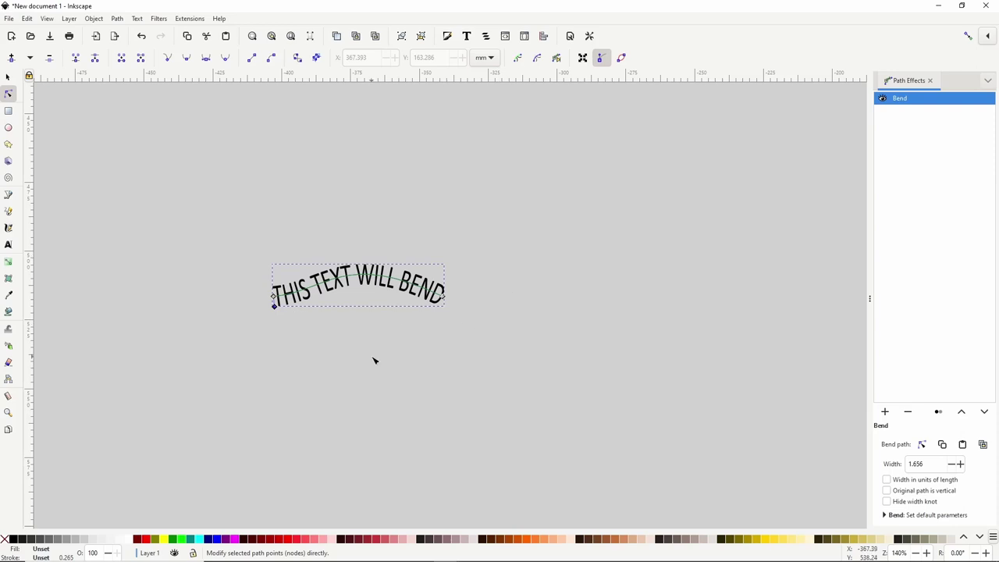
left_click(910, 415)
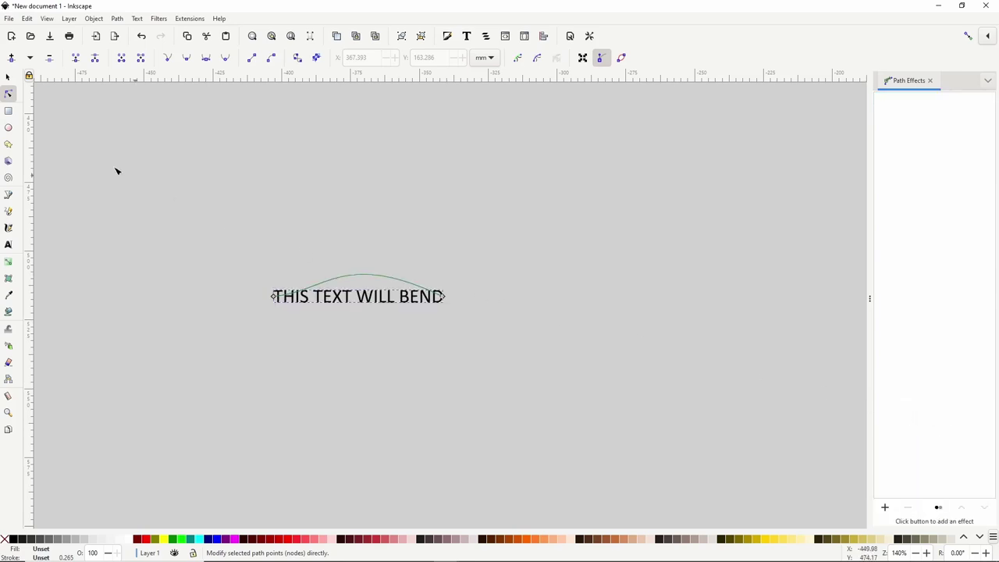
Draw a red rectangle below the text and convert it to a path.
left_click(8, 111)
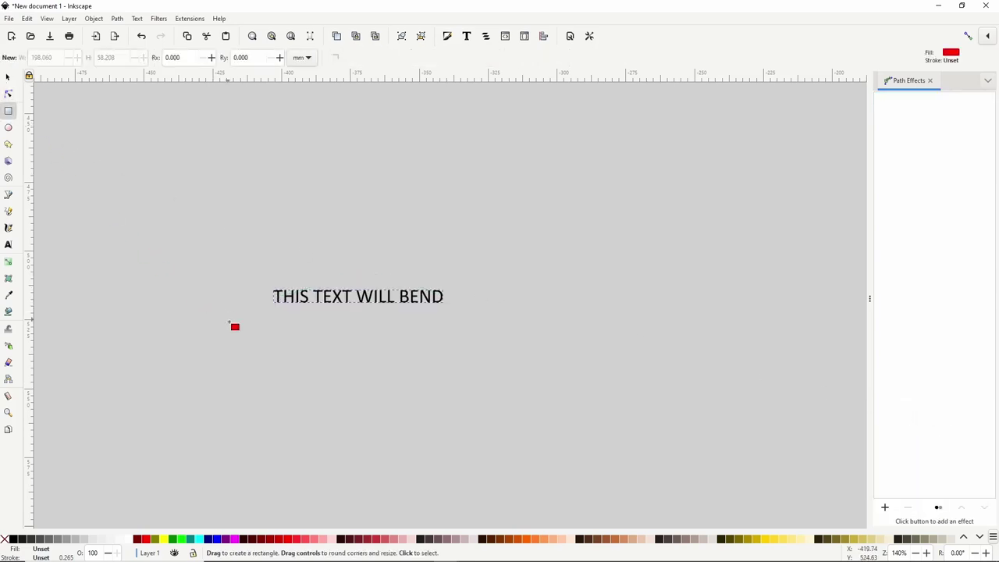
left_click_drag(242, 334, 470, 365)
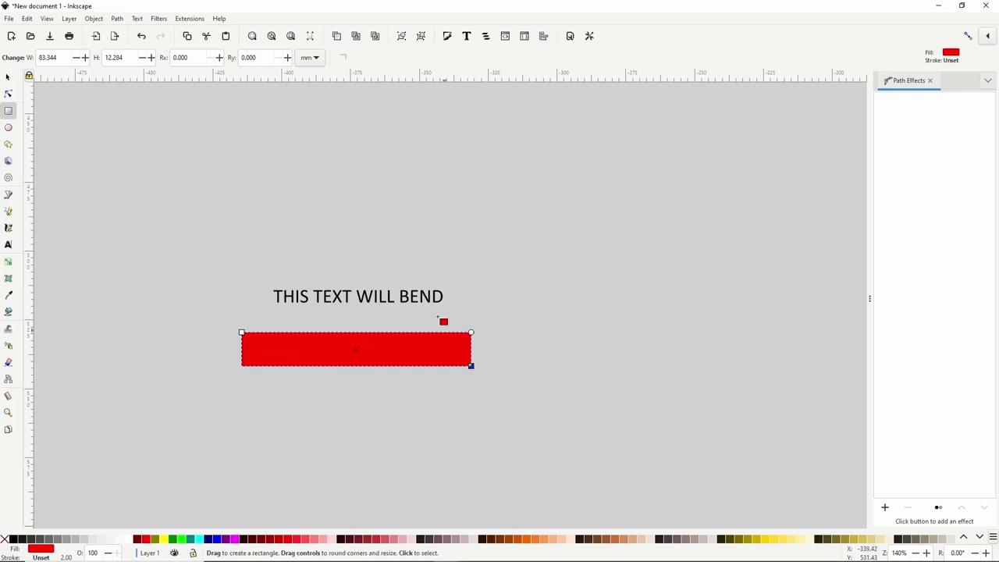
left_click(118, 21)
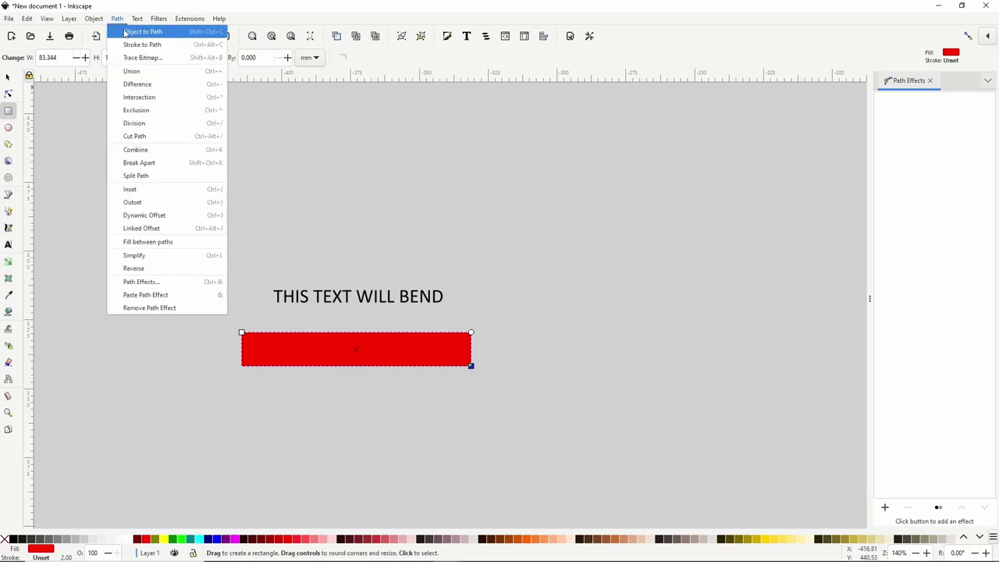
left_click(125, 32)
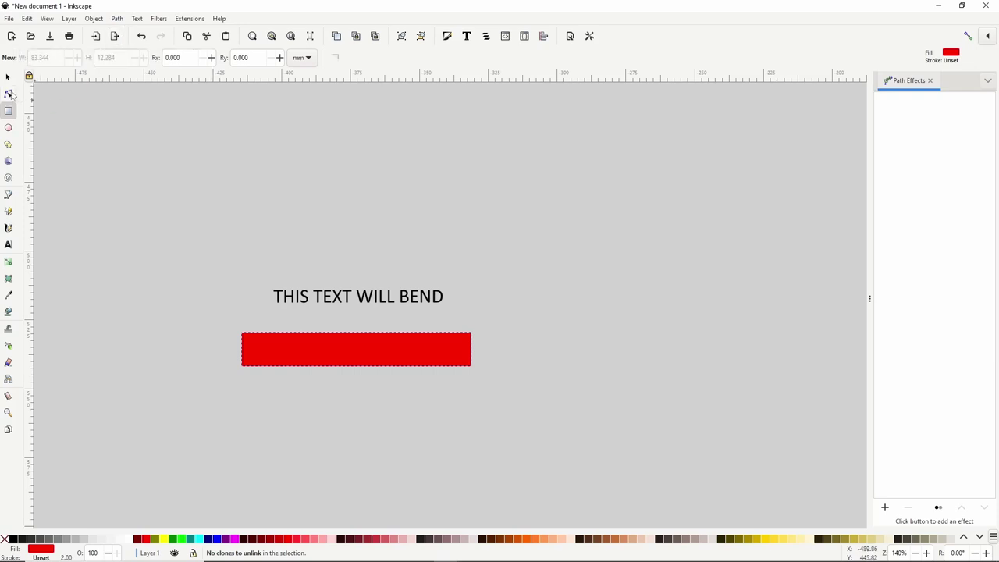
Insert a node at the midpoint of the rectangle's left and right edges.
left_click(8, 94)
left_click_drag(223, 308, 259, 384)
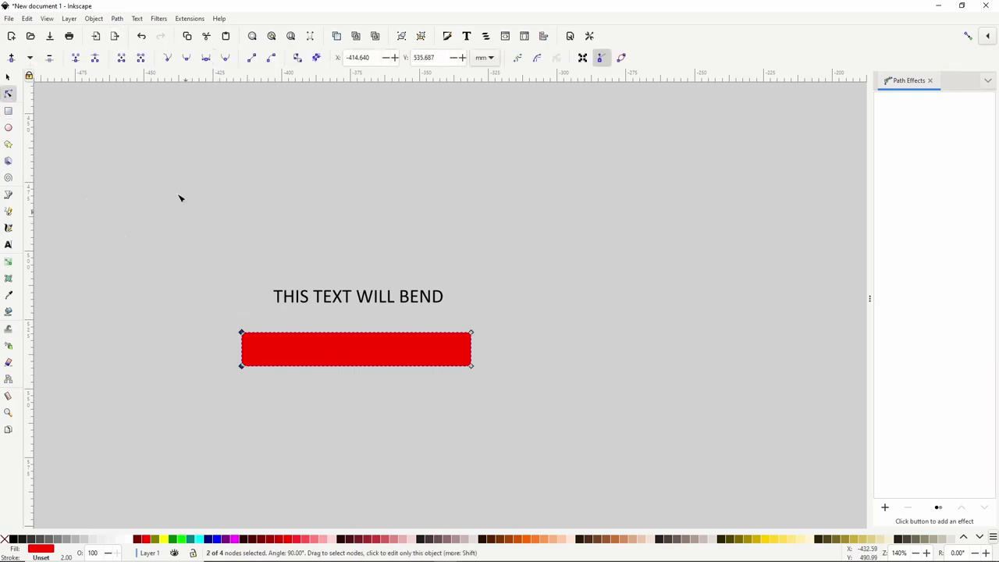
left_click(11, 59)
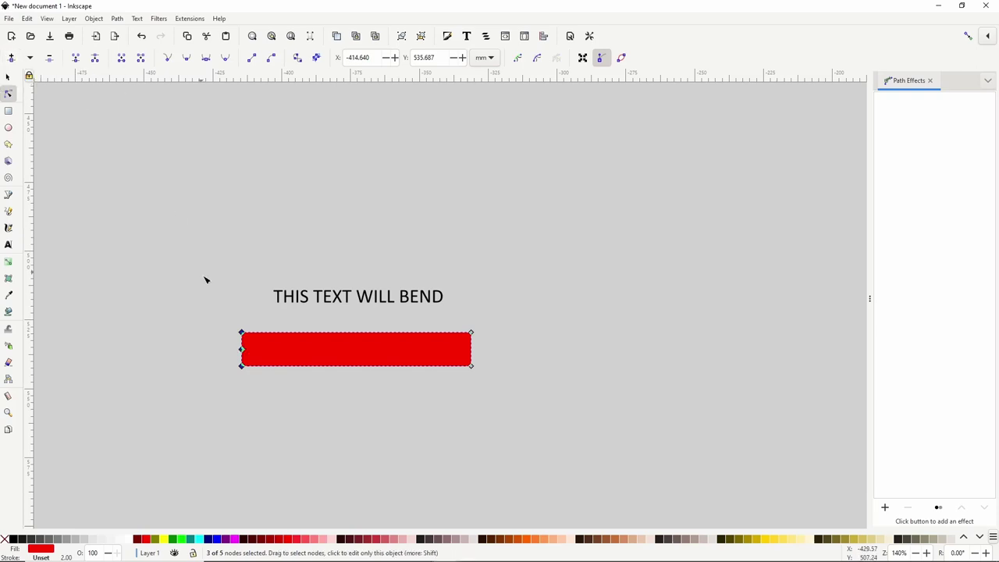
left_click_drag(455, 317, 494, 381)
left_click(11, 58)
Scale the two middle nodes inward to notch both ends into ribbon tails.
left_click_drag(224, 343, 494, 361)
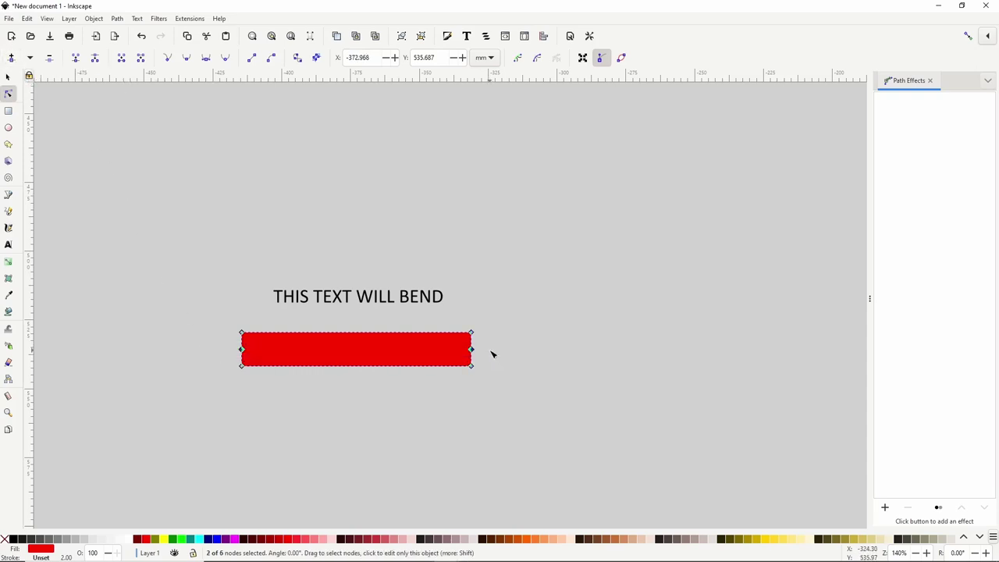
left_click(582, 58)
left_click_drag(476, 349, 460, 349)
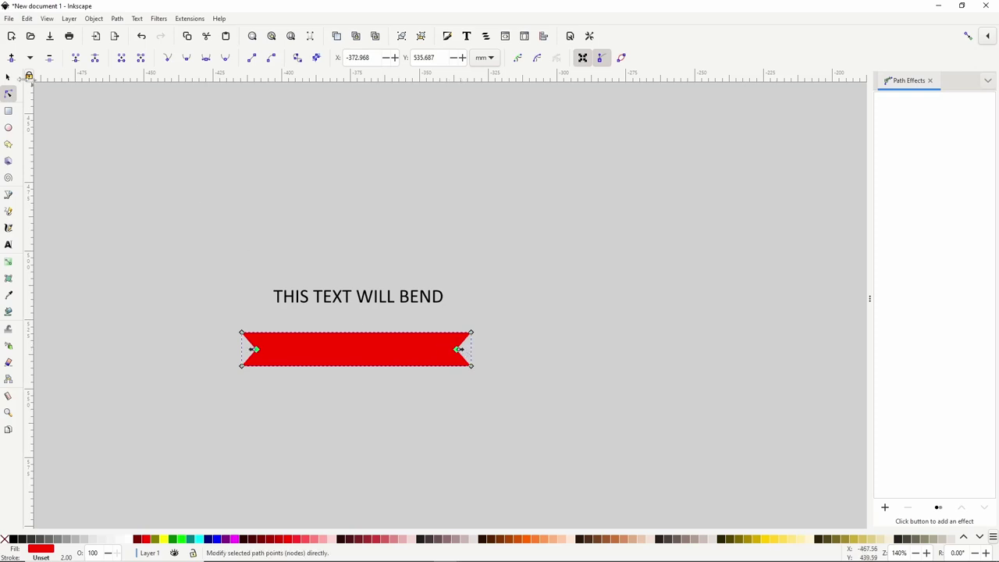
left_click(7, 77)
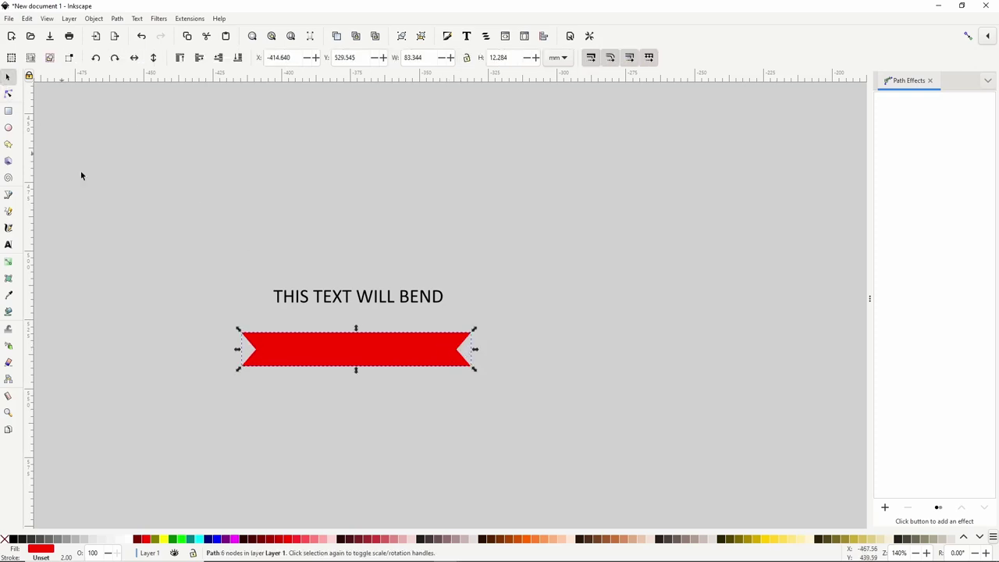
left_click(337, 299)
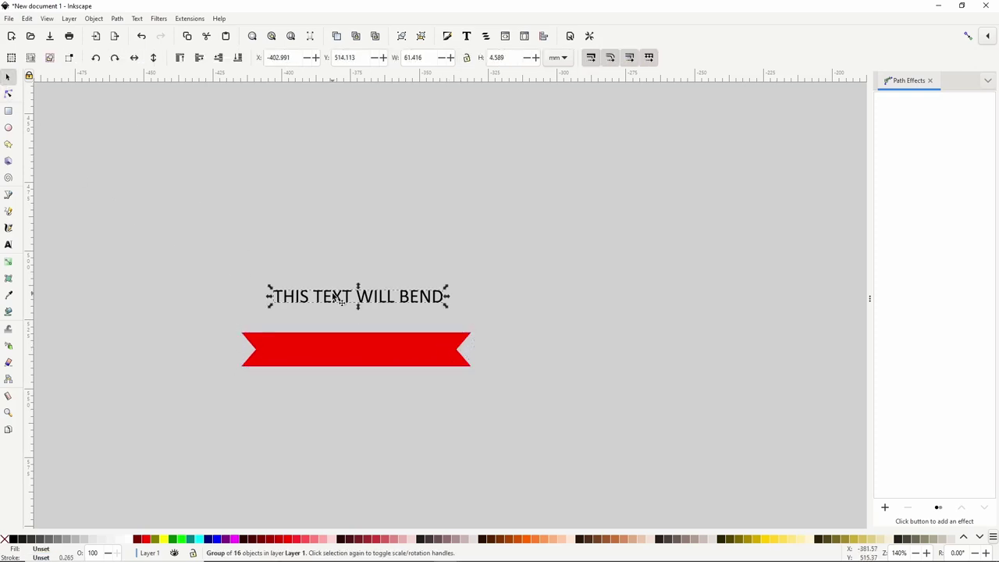
Raise the text above the banner and centre it horizontally and vertically on it.
left_click(181, 59)
left_click(363, 343, "shift")
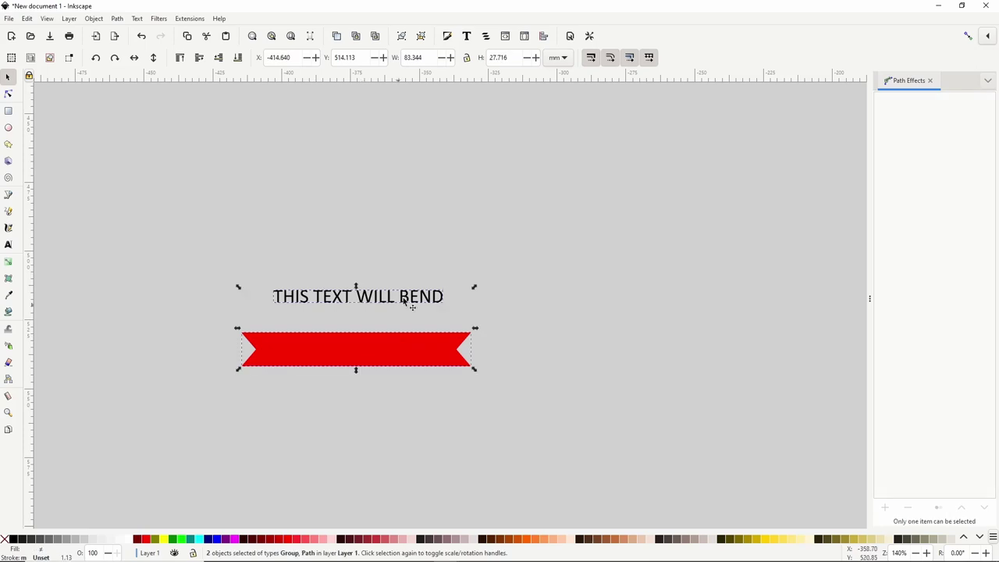
left_click(546, 36)
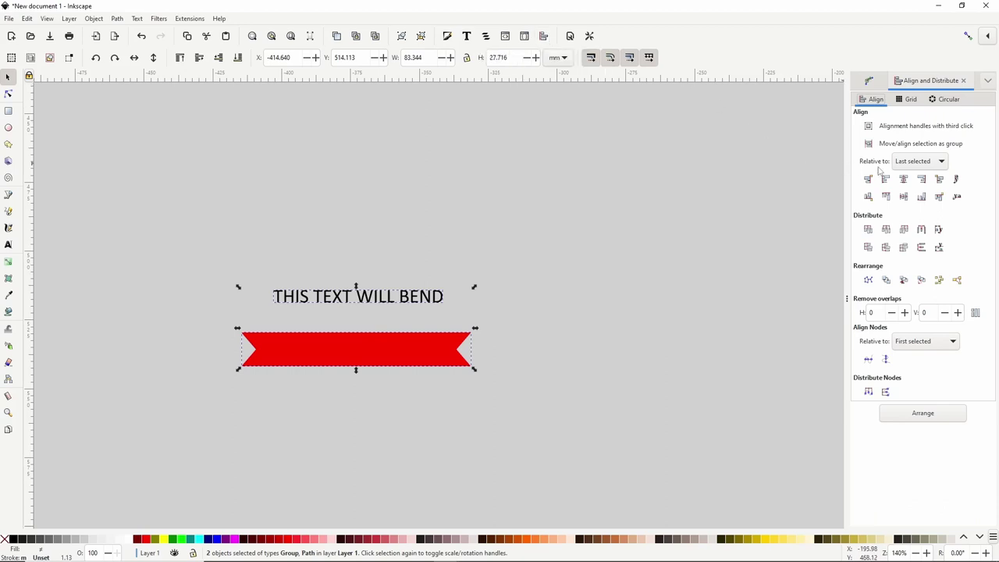
left_click(904, 196)
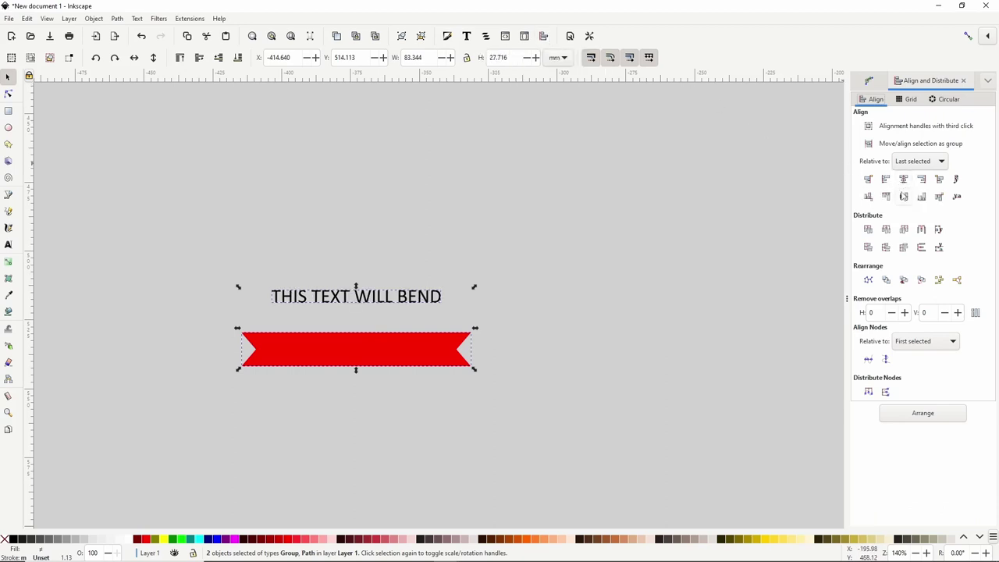
left_click(903, 196)
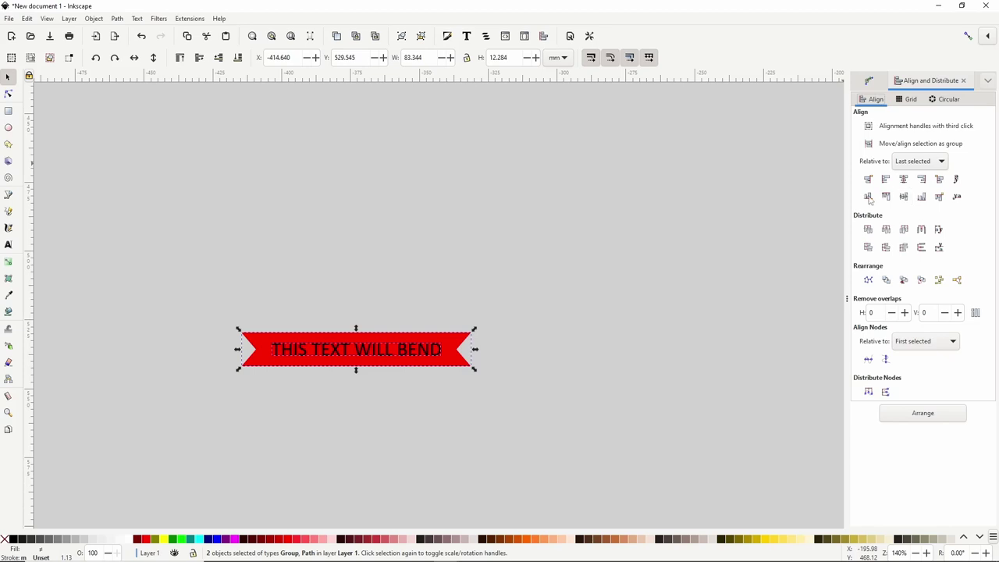
Make the text white, enlarge it slightly, and group it with the banner.
left_click(373, 262)
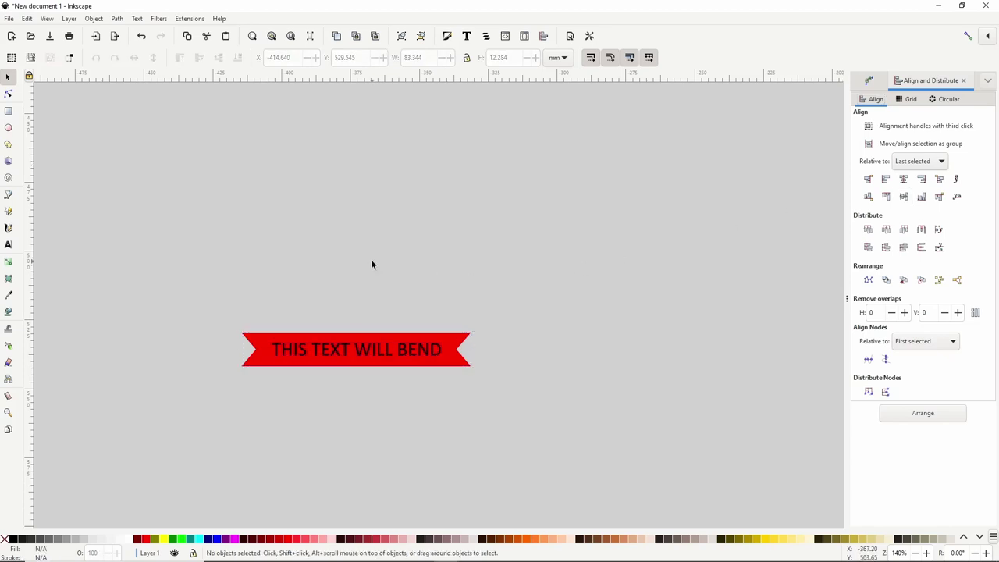
left_click(364, 348)
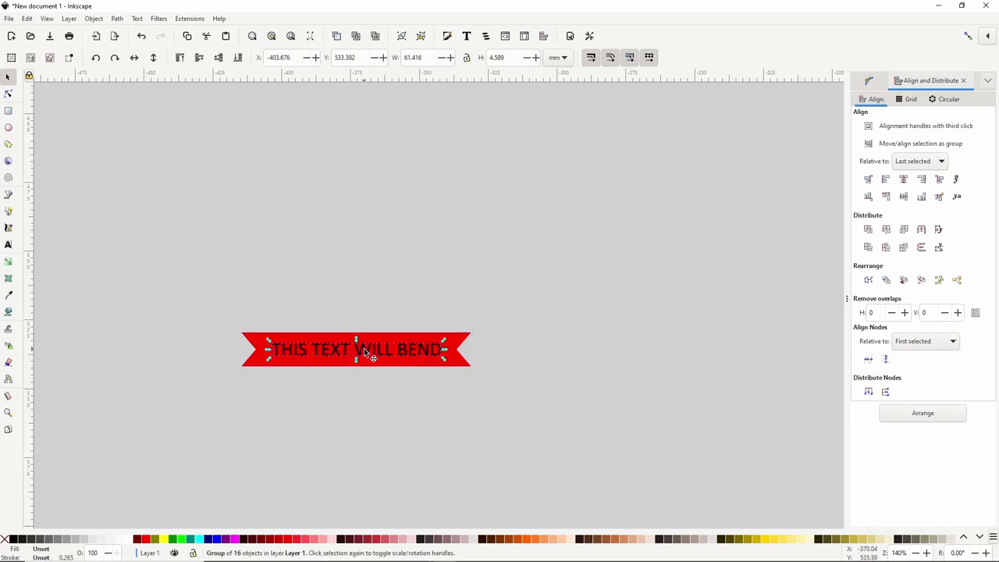
left_click(130, 542)
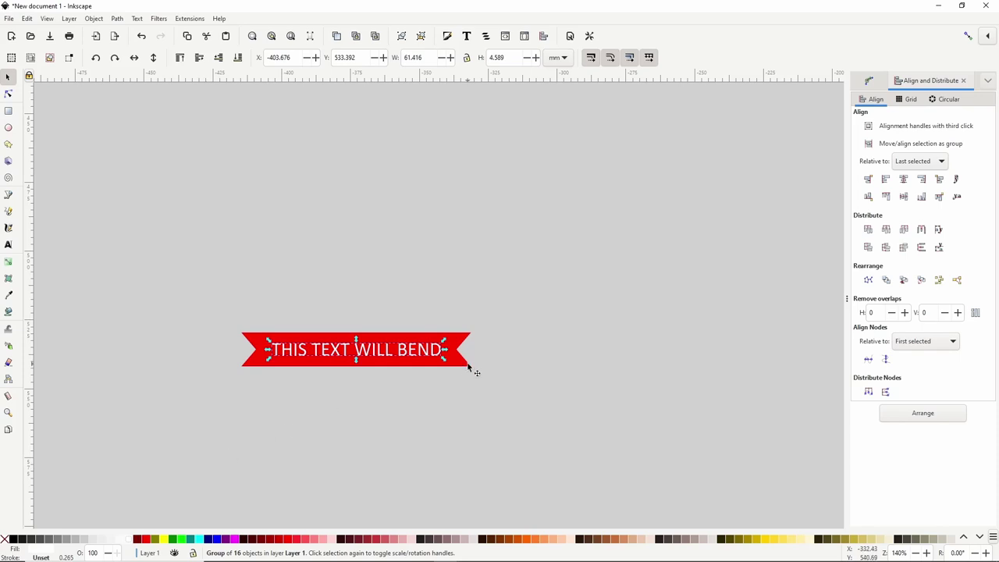
left_click_drag(445, 361, 451, 365)
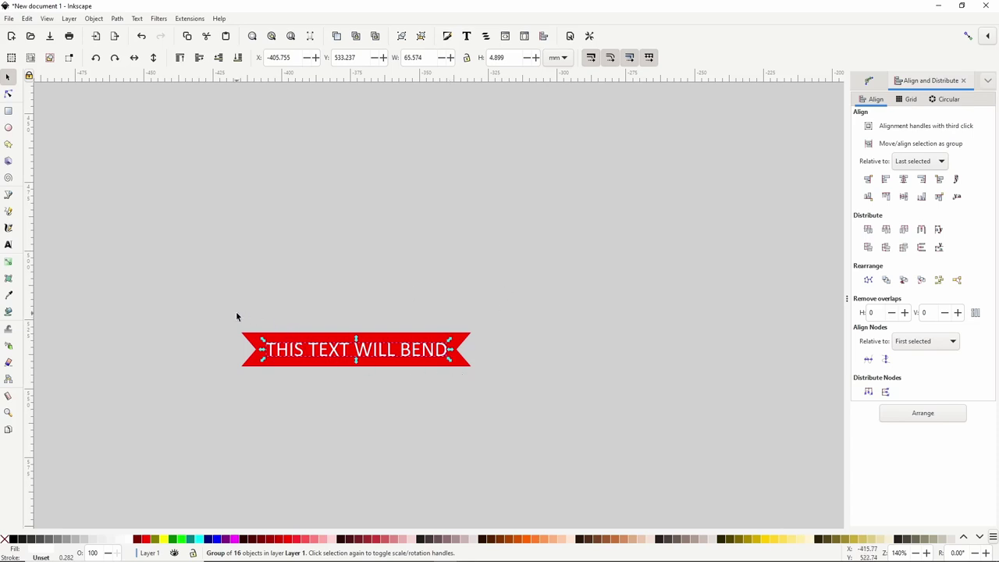
left_click_drag(232, 312, 502, 378)
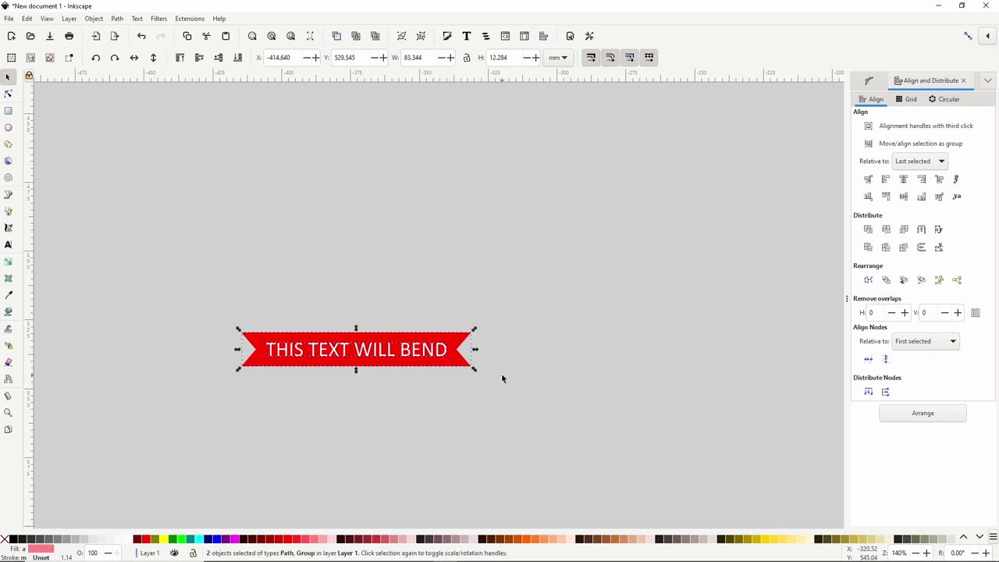
key("ctrl+g")
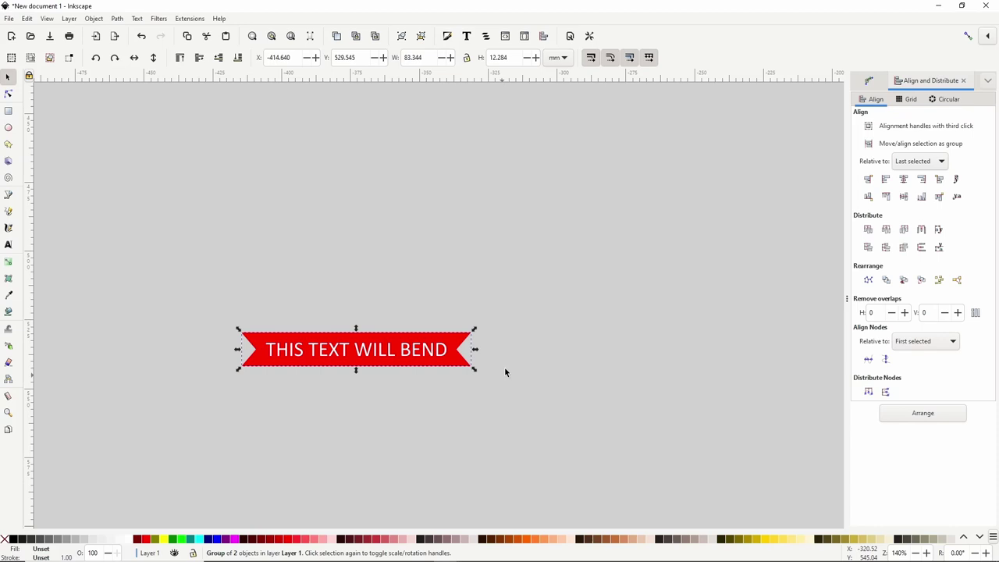
Apply a Bend path effect to the banner group and lift it slightly upward.
key("ctrl+shift+7")
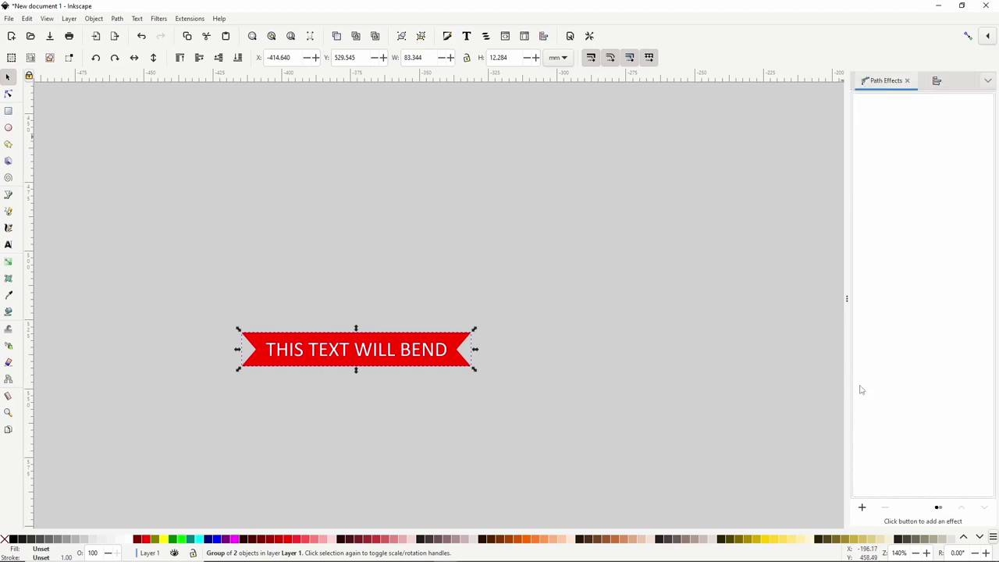
left_click(862, 507)
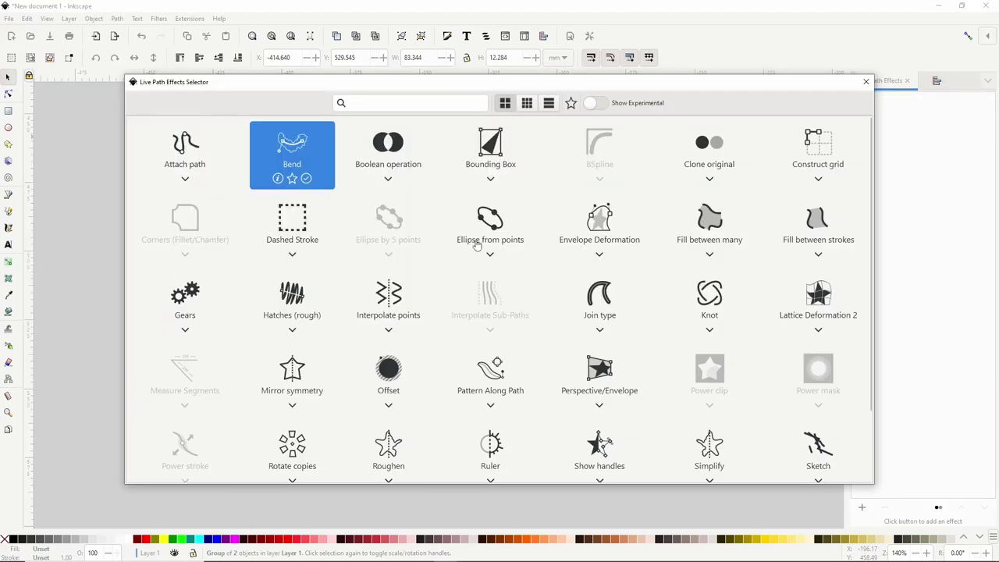
left_click(313, 160)
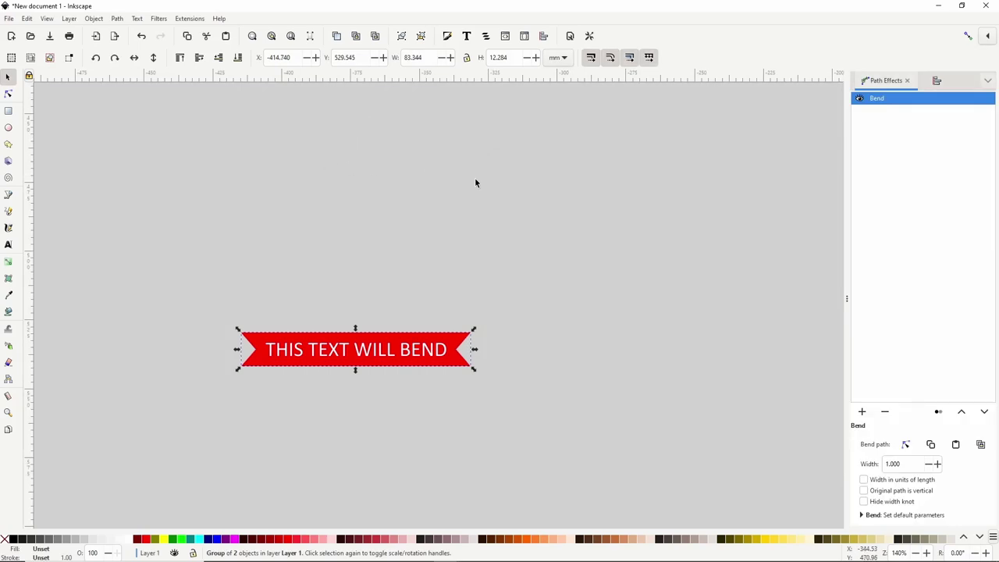
left_click(906, 444)
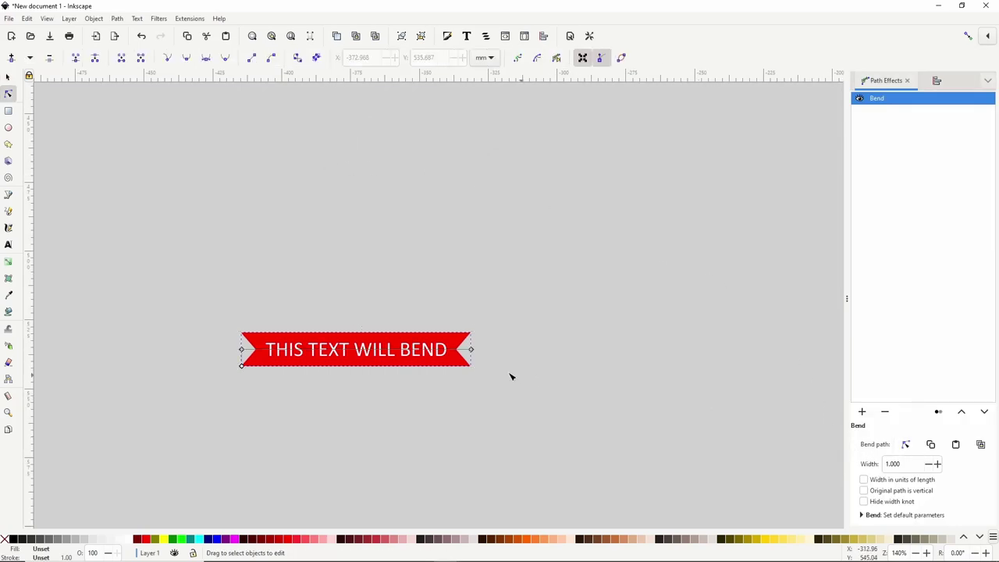
left_click_drag(406, 351, 403, 338)
Add a middle node to the bend path and shape it into an S-wave.
double_click(398, 333)
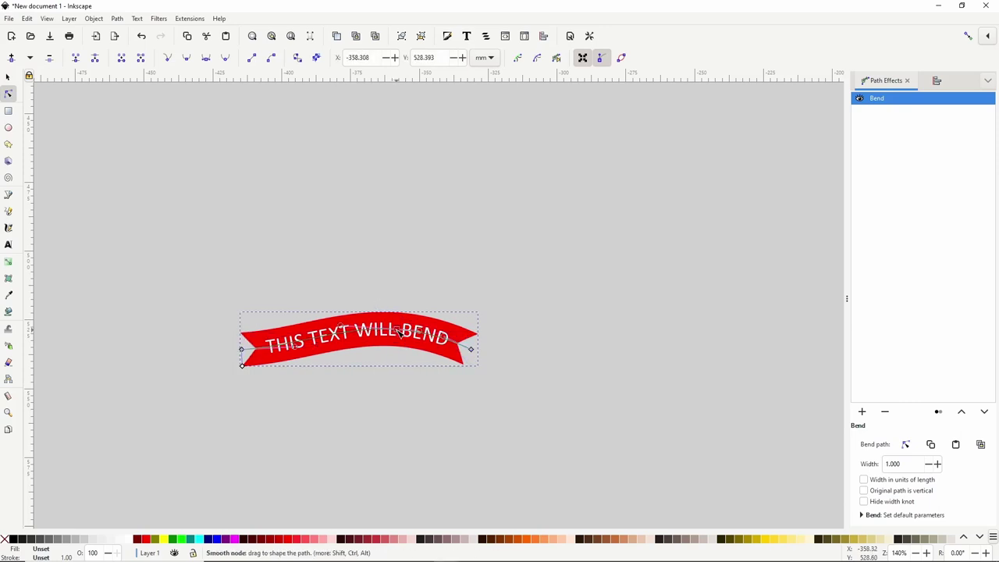
left_click(316, 345)
left_click_drag(322, 348, 314, 355)
left_click_drag(238, 349, 263, 353)
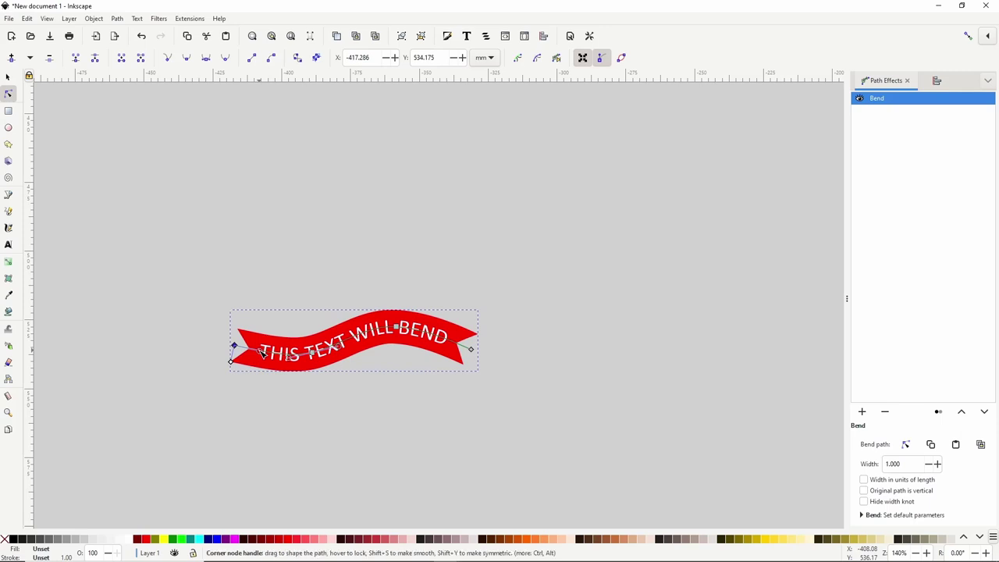
left_click(10, 212)
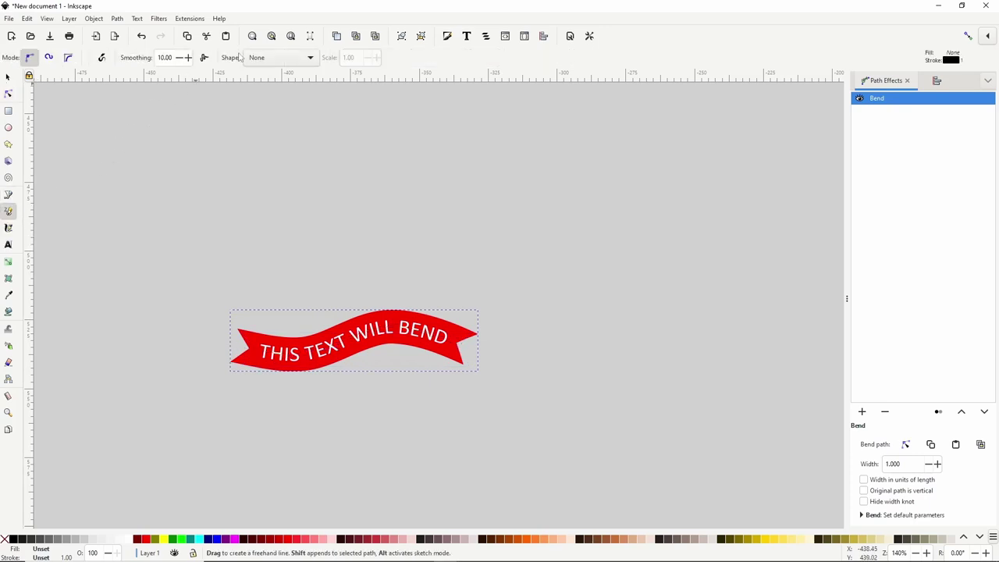
Set the Pencil shape to 'Bend from clipboard' at scale 1.66 and pan the banner upward.
left_click(280, 59)
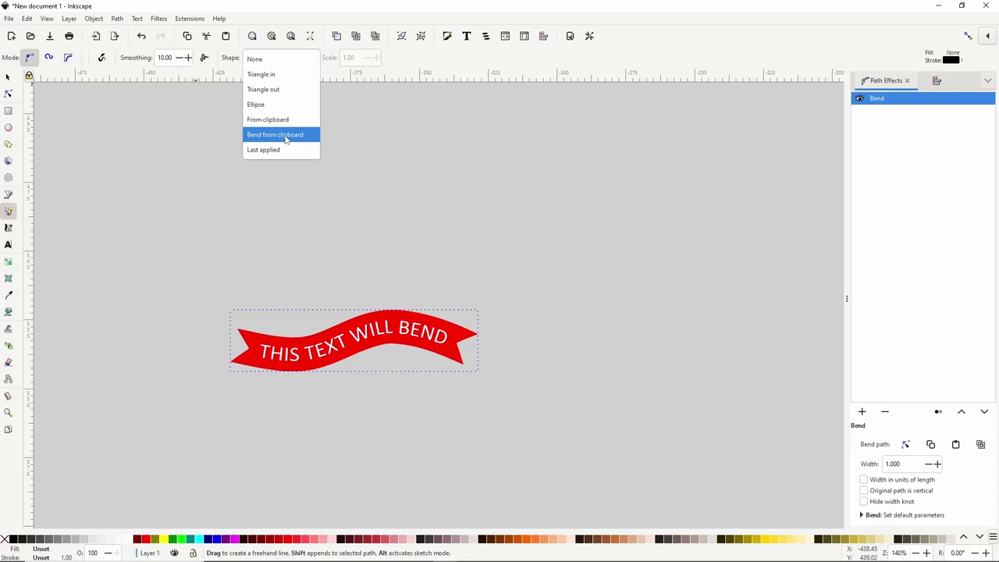
left_click(286, 136)
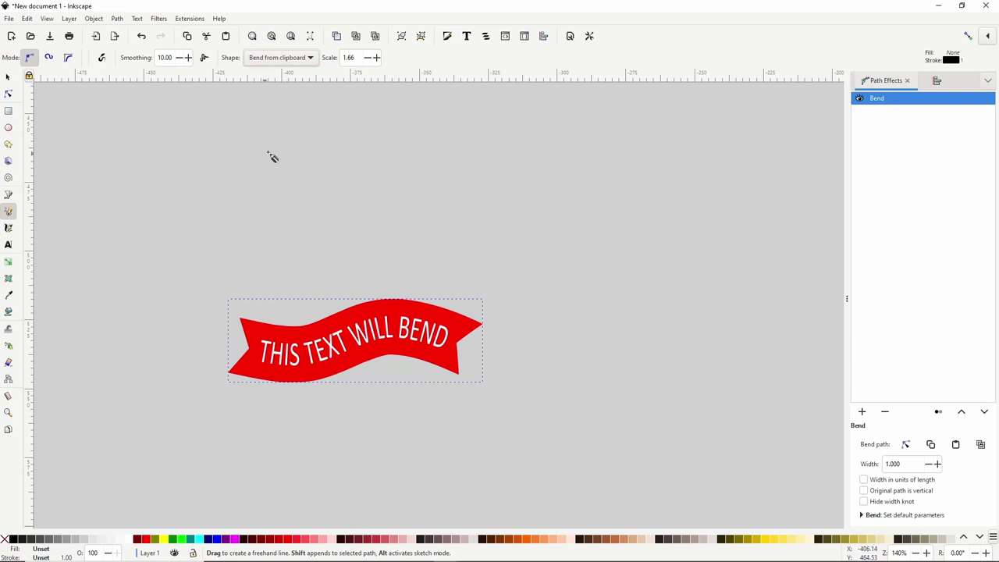
left_click_drag(307, 351, 343, 139)
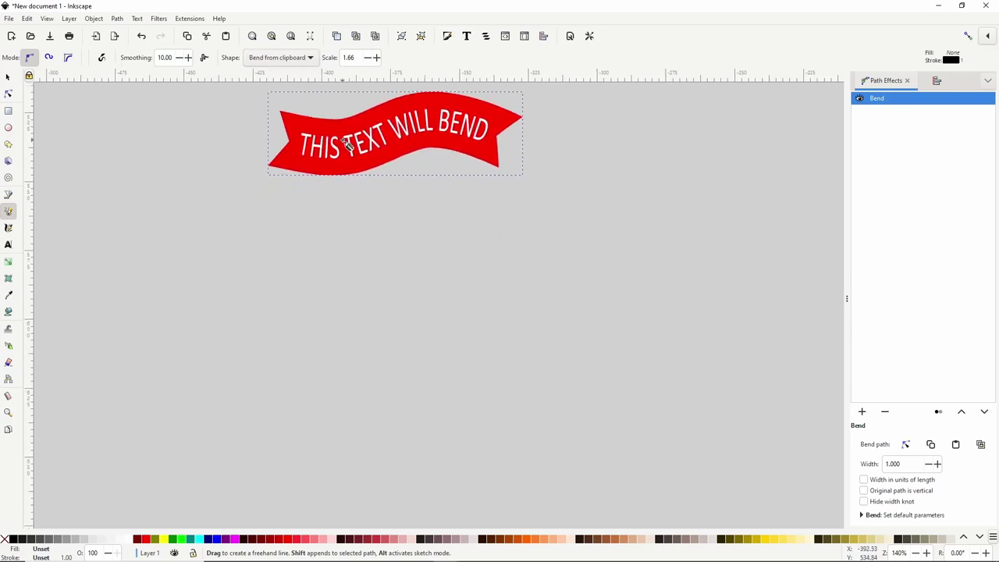
Draw a black 20-corner star below-left of the banner.
left_click(9, 144)
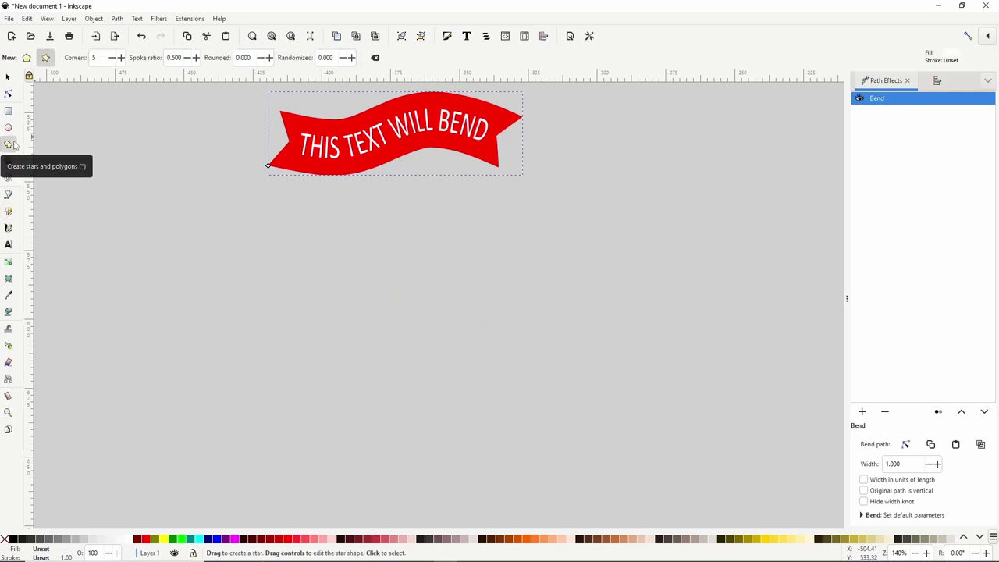
left_click(103, 57)
type("20")
key("Return")
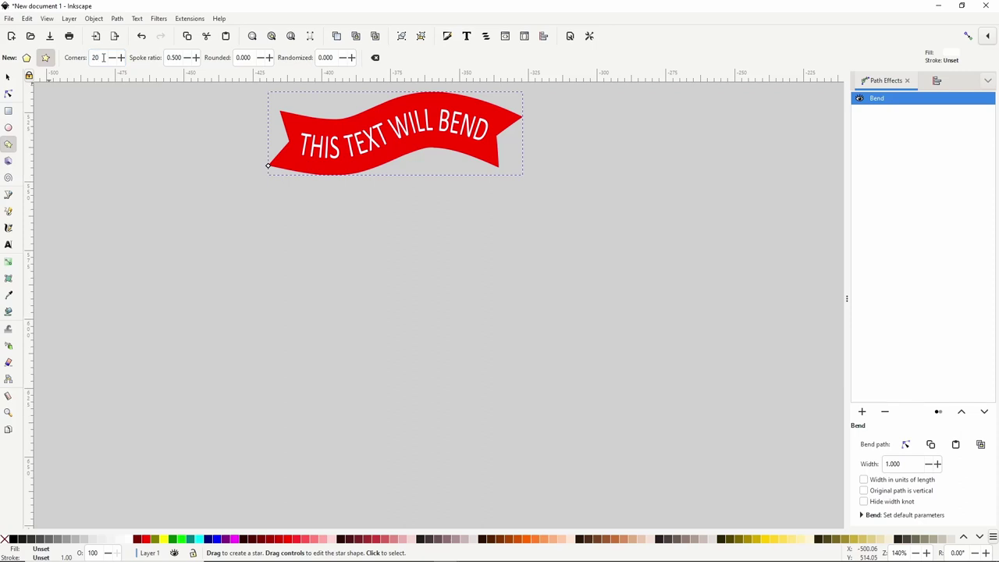
left_click_drag(191, 263, 214, 277)
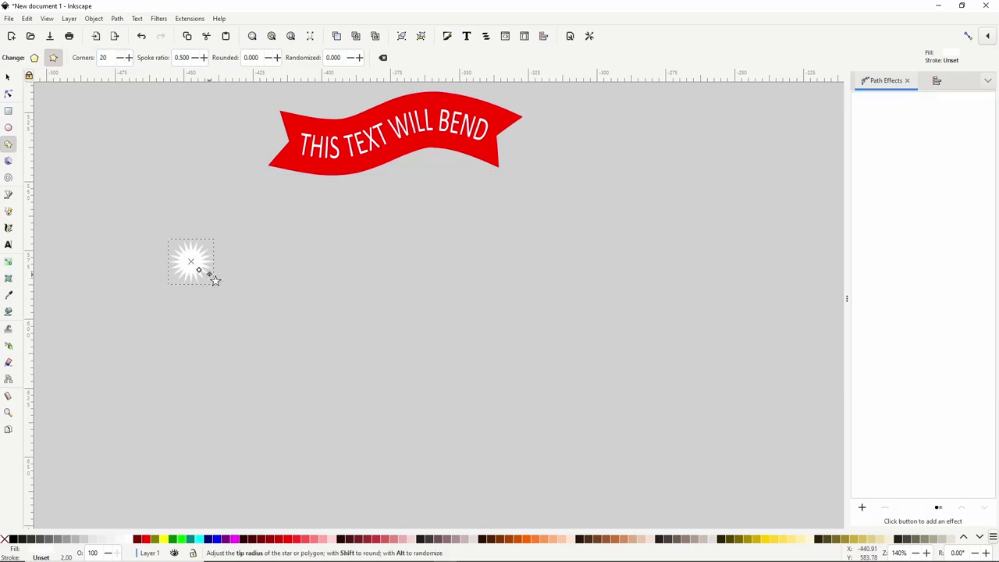
left_click(24, 539)
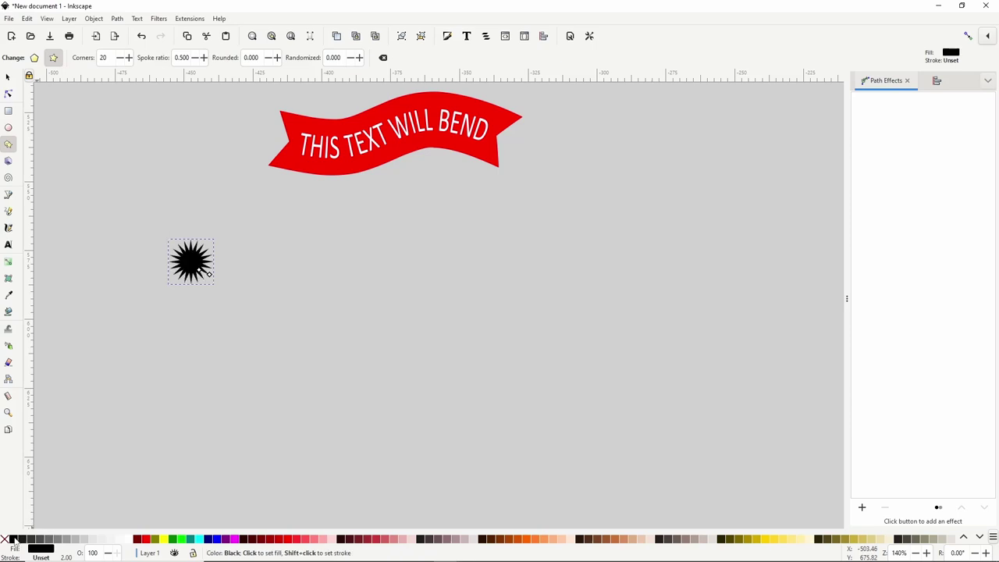
Give the star spoke ratio 0.747, rounded 0.370 and randomized 0.085 for a splat look.
left_click_drag(205, 274, 208, 280)
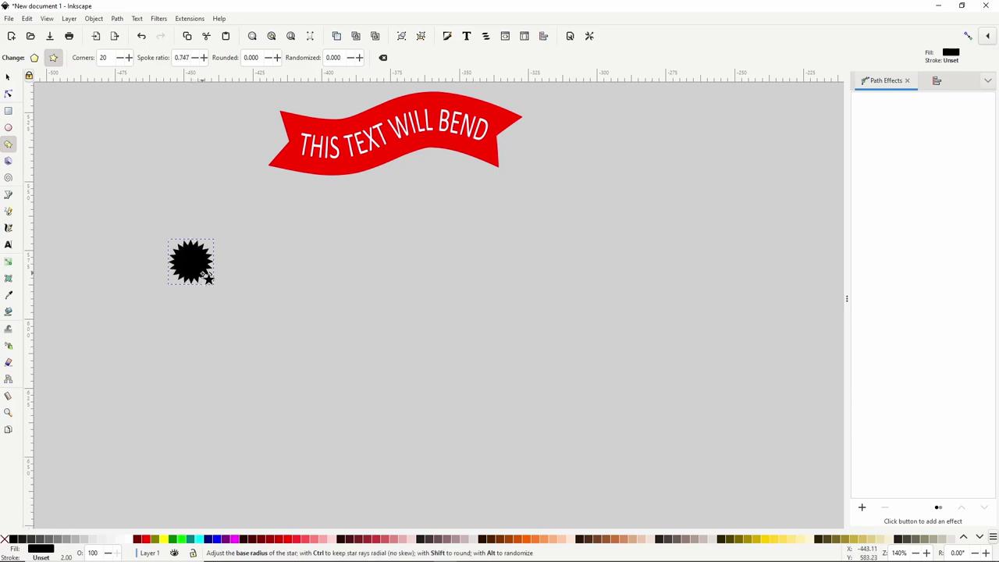
left_click(262, 57)
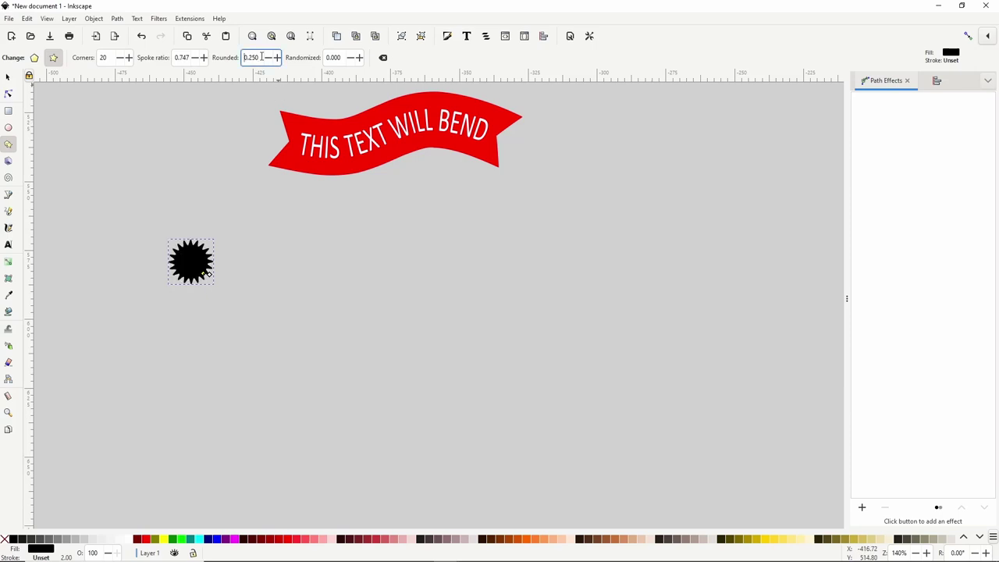
left_click(341, 57)
scroll(341, 57, "up", 3)
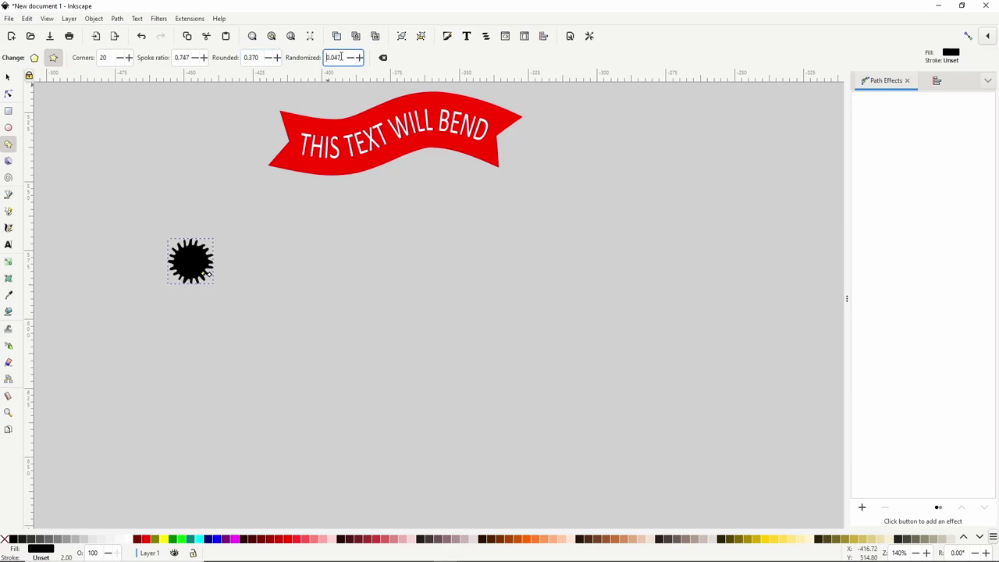
scroll(343, 55, "up", 6)
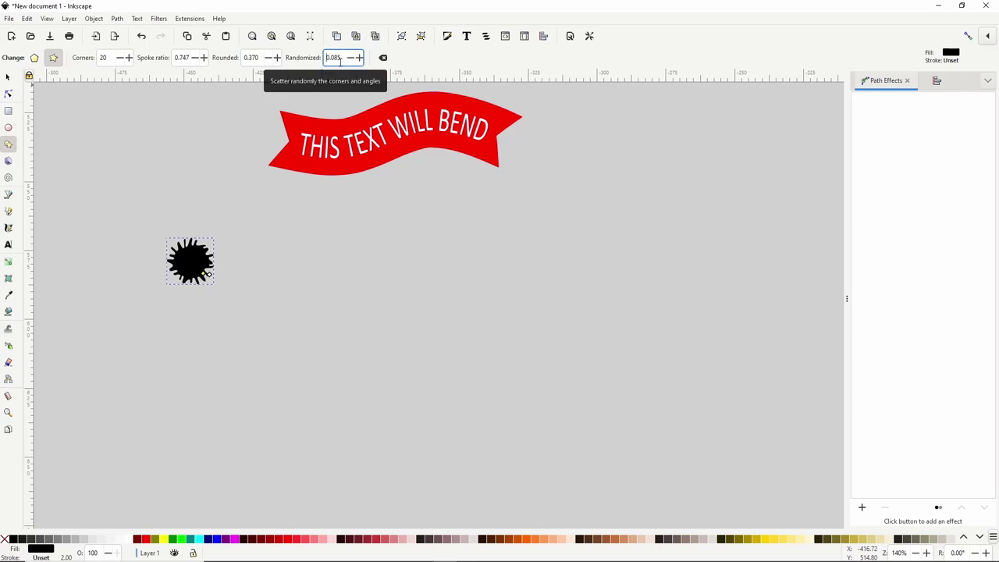
left_click(8, 77)
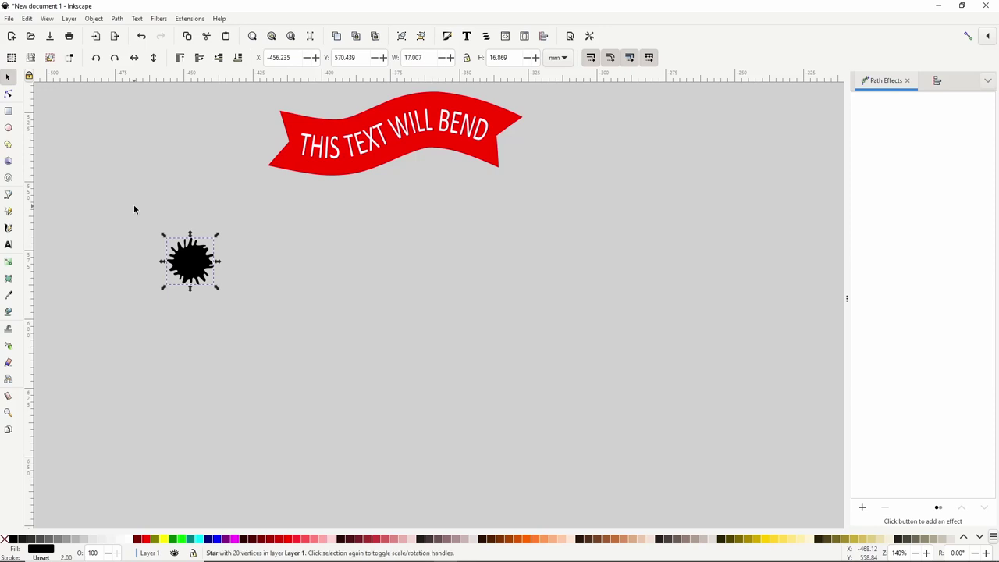
left_click(8, 213)
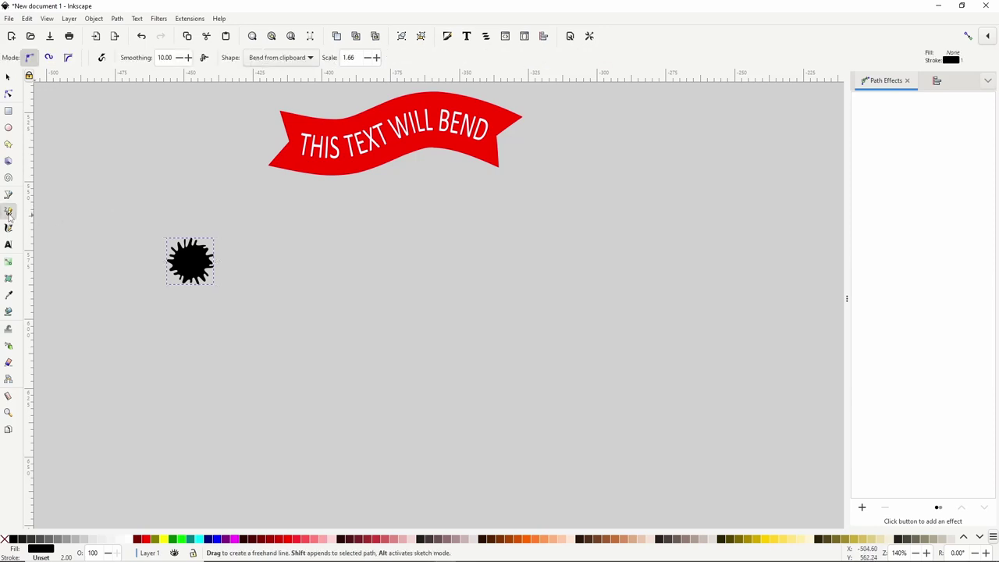
Set Pencil smoothing to 50 and draw a freehand stroke right of the star.
double_click(164, 58)
type("50")
key("Return")
mouse_move(284, 293)
left_mouse_down()
mouse_move(332, 269)
mouse_move(437, 278)
mouse_move(553, 332)
mouse_move(630, 309)
left_mouse_up()
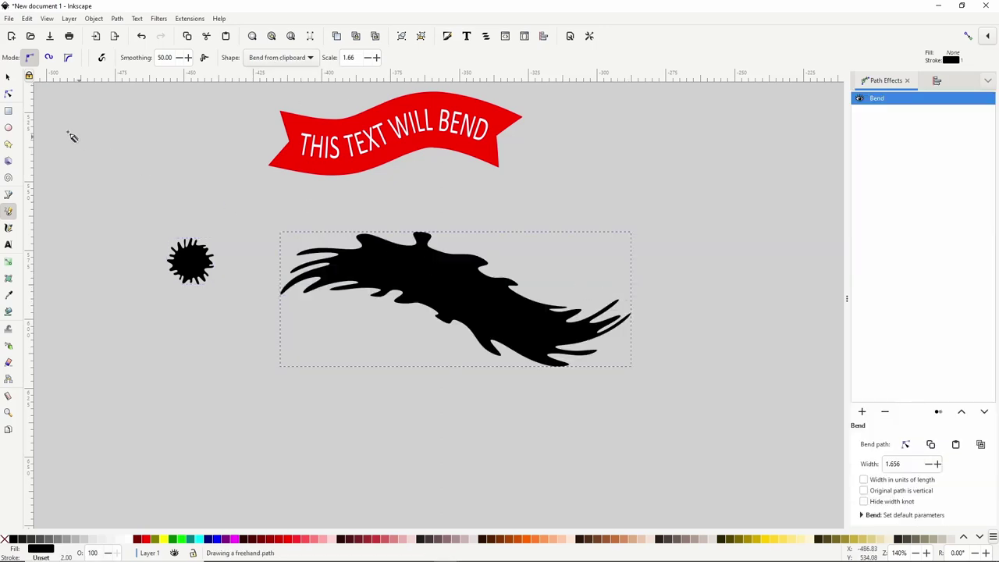
Thin the stroke to width 0.506 and reshape its bend path into a gentle wave.
left_click(9, 93)
left_click_drag(315, 314, 295, 303)
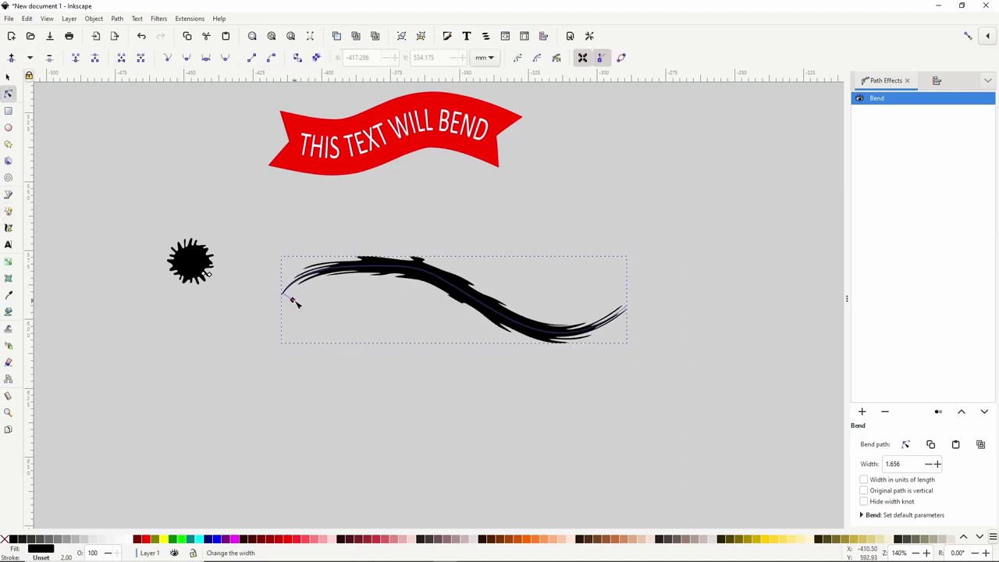
left_click(905, 444)
left_click_drag(434, 276, 435, 267)
left_click_drag(499, 306, 547, 328)
left_click_drag(627, 305, 635, 287)
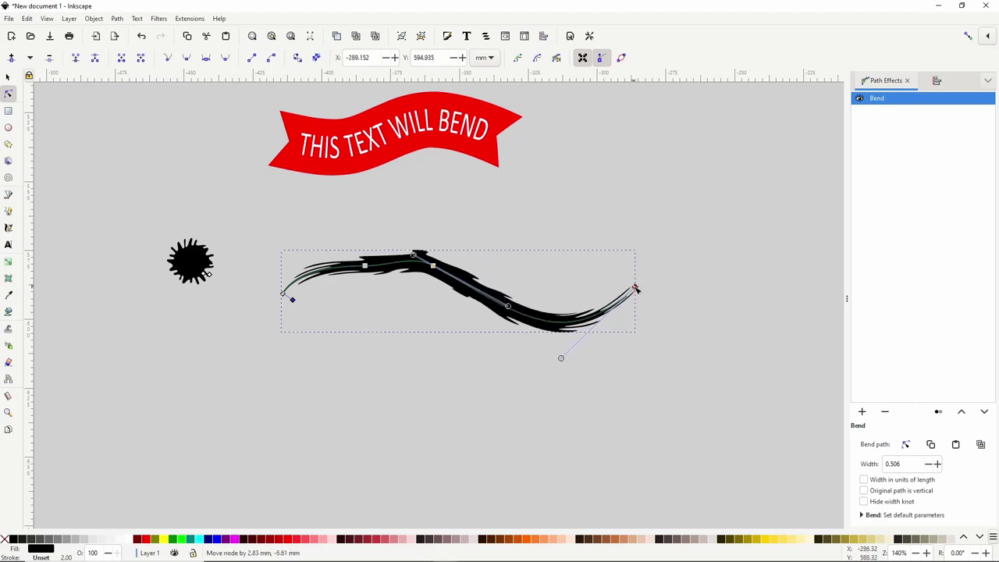
left_click_drag(364, 266, 386, 254)
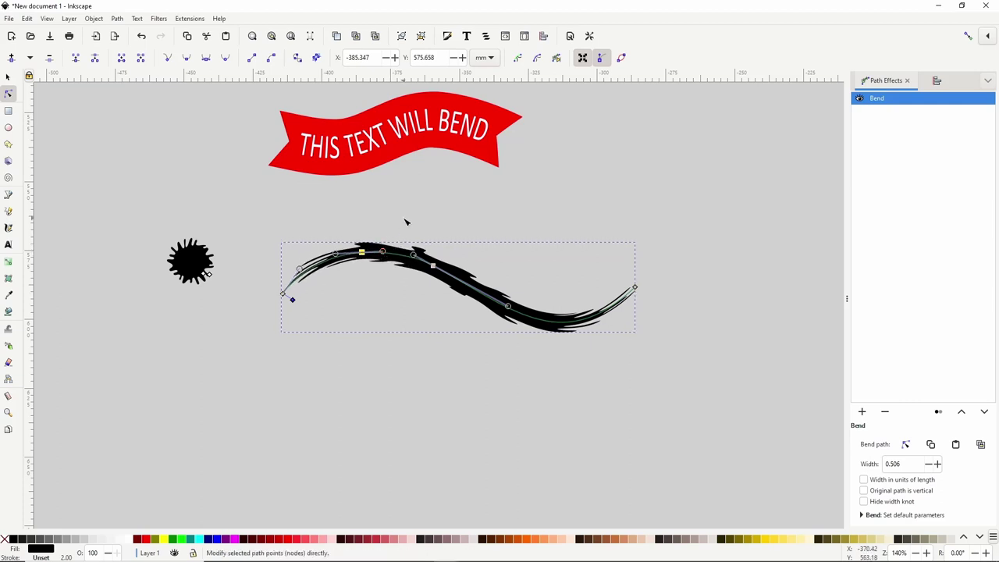
left_click(9, 145)
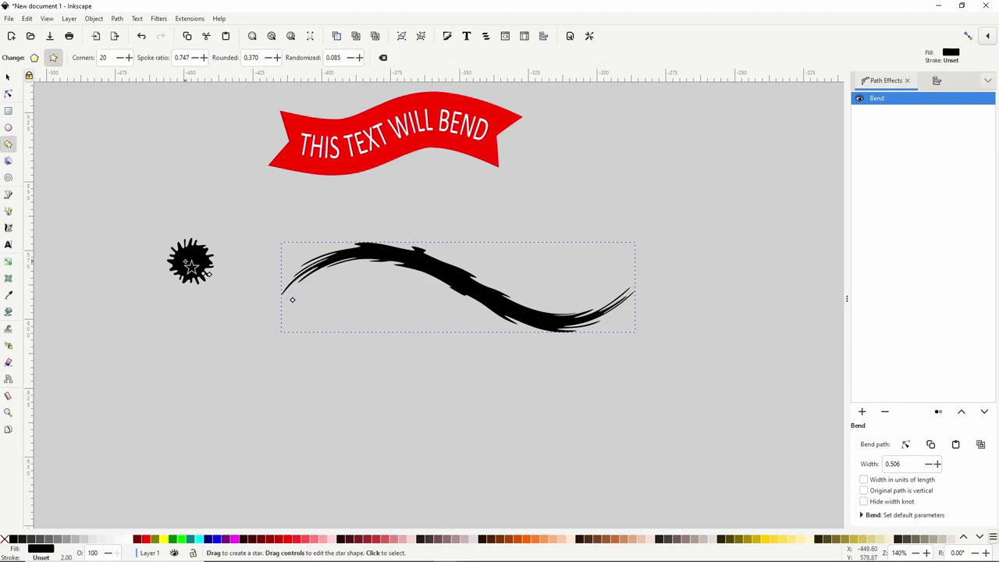
Set the splat star to 26 corners and extend its spikes to a 0.761 spoke ratio.
left_click(187, 201)
double_click(109, 57)
type("22")
scroll(110, 57, "up", 4)
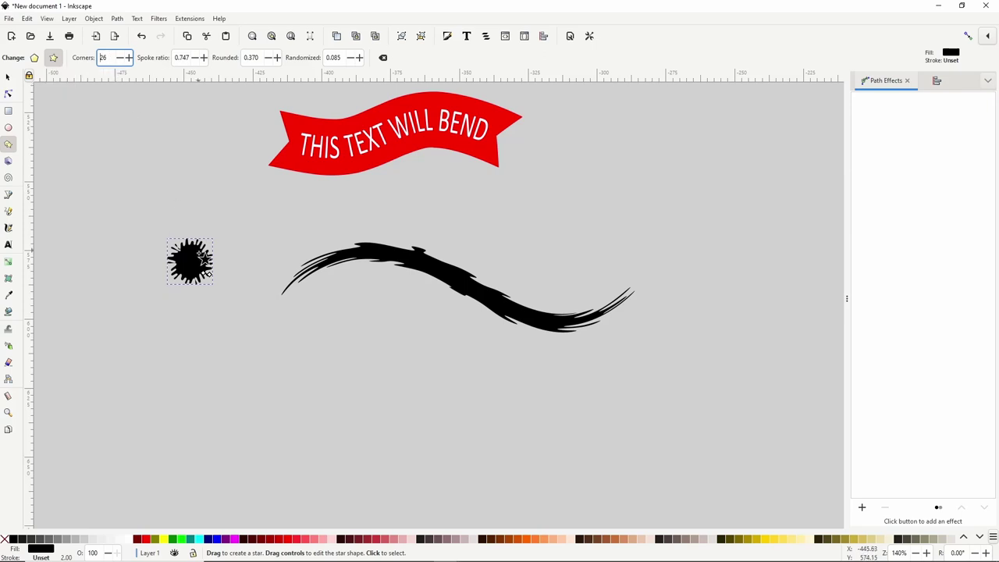
left_click_drag(218, 278, 216, 281)
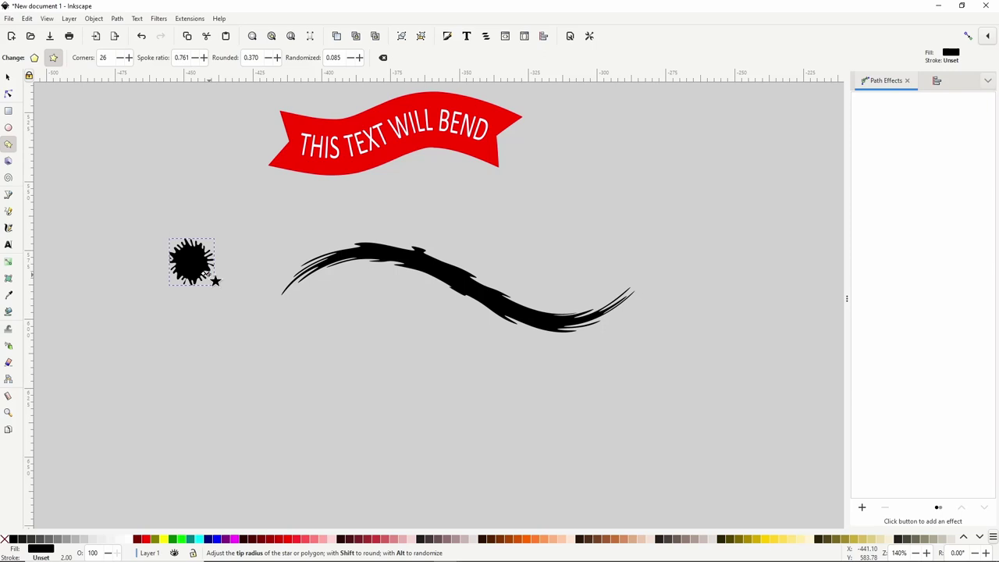
Draw a second bent freehand stroke beneath the first swoosh, then pan down.
left_click(9, 210)
mouse_move(248, 339)
left_mouse_down()
mouse_move(402, 357)
mouse_move(536, 361)
left_mouse_up()
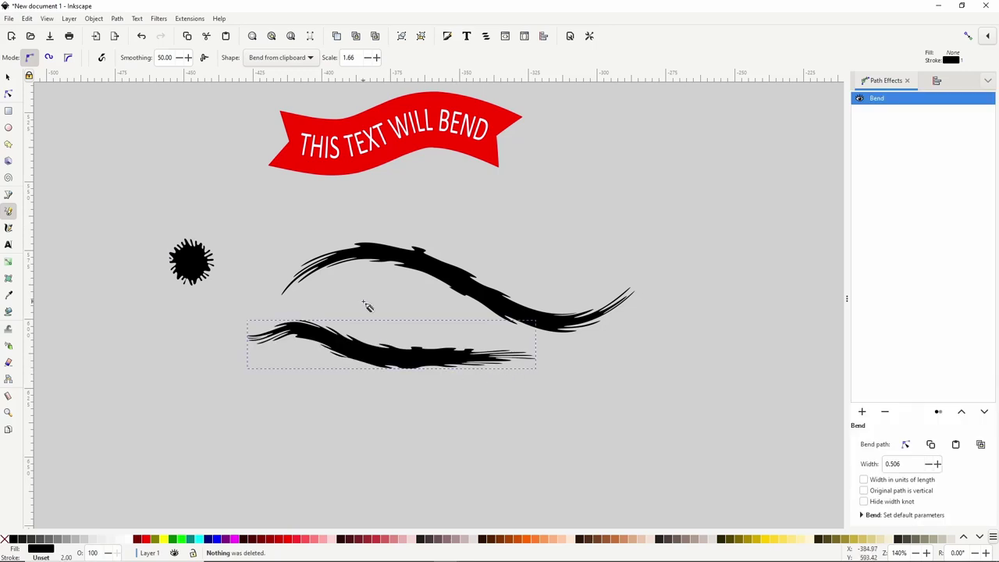
left_click_drag(367, 306, 367, 306)
left_click_drag(316, 419, 379, 308)
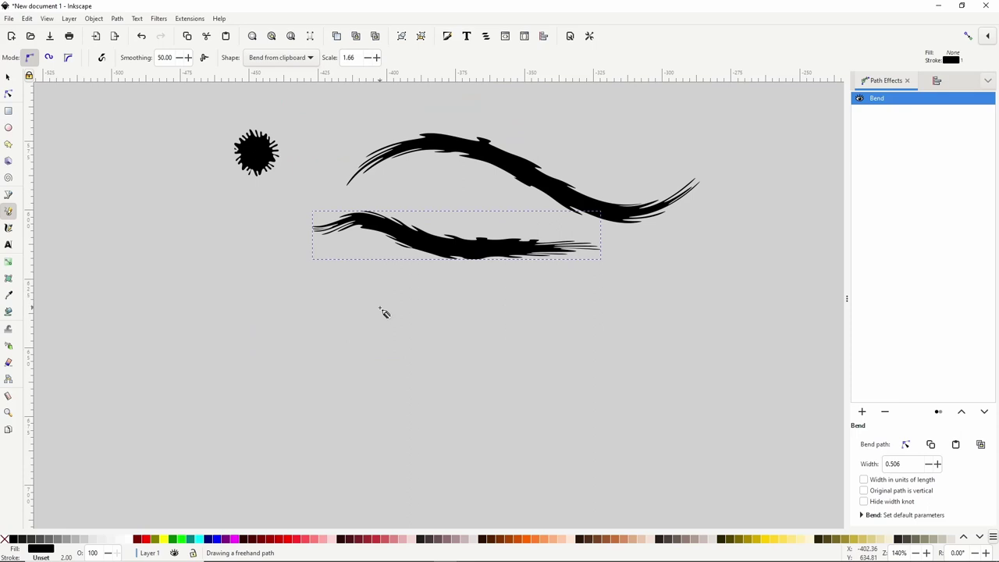
Draw a 27.970 × 10.772 mm rectangle below the splat and fill it bright yellow.
left_click(8, 111)
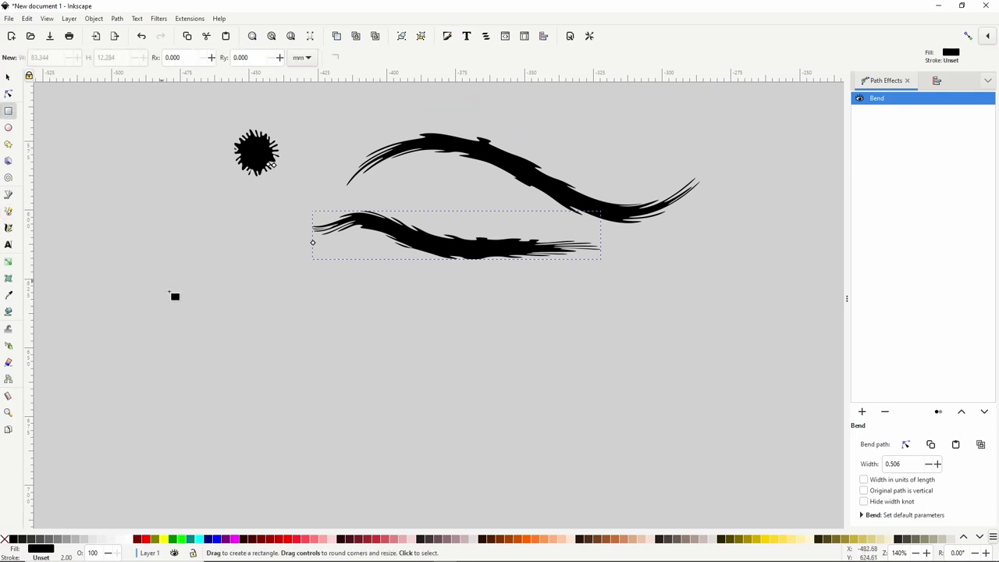
left_click_drag(184, 302, 261, 332)
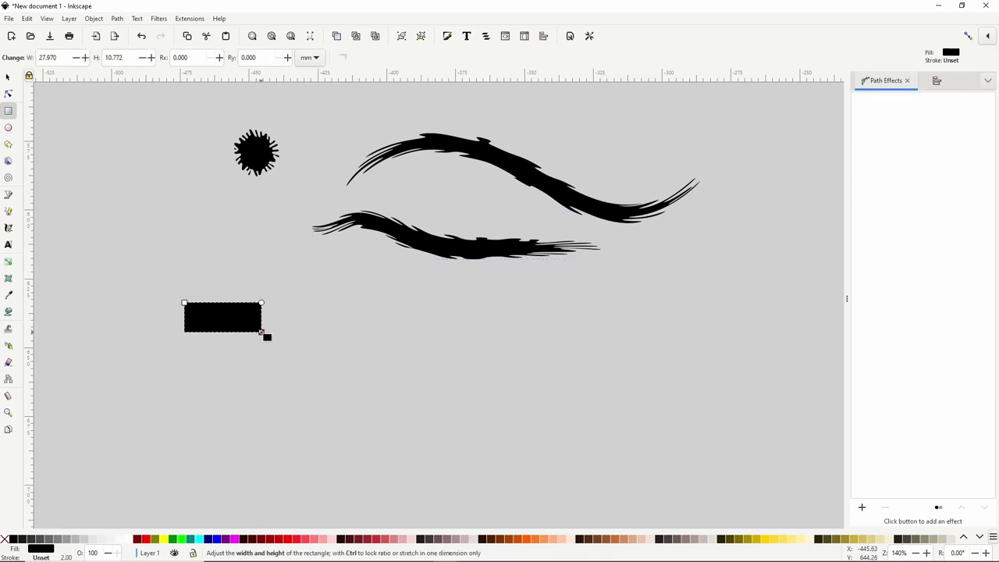
left_click(447, 36)
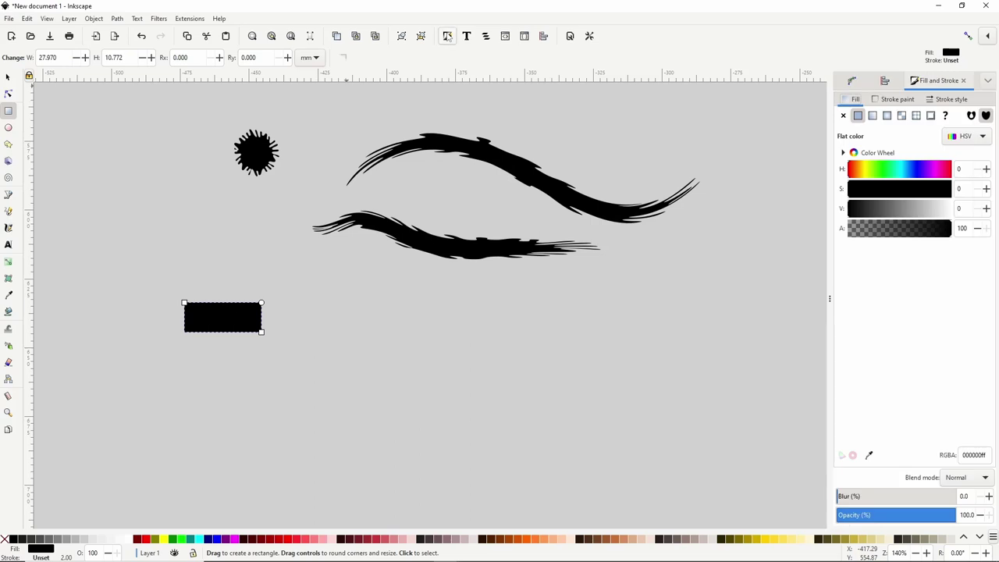
left_click(860, 178)
left_click_drag(890, 192, 950, 207)
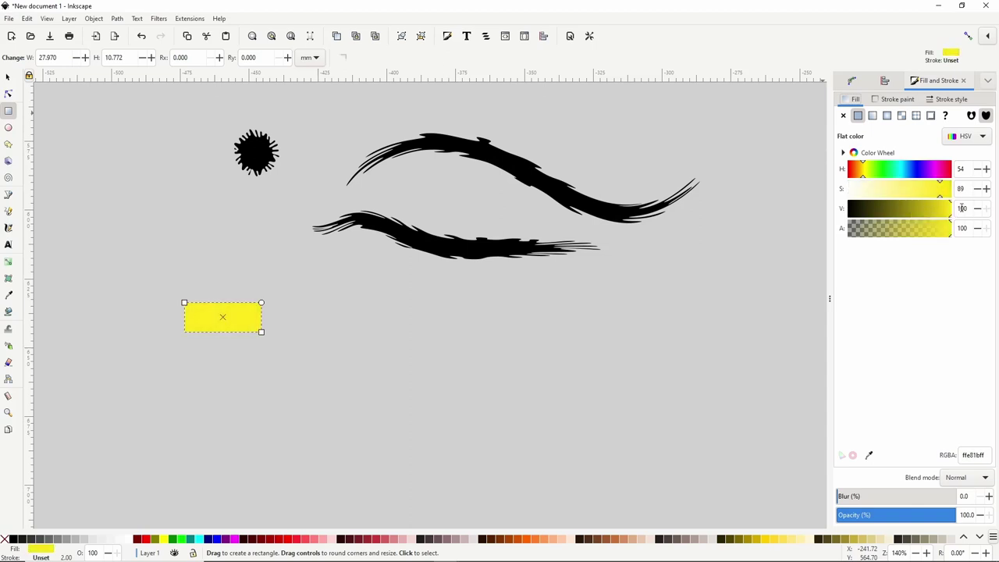
Fill the rectangle with a linear gradient from yellow to a slightly softened orange (ff7a2aff).
left_click(872, 116)
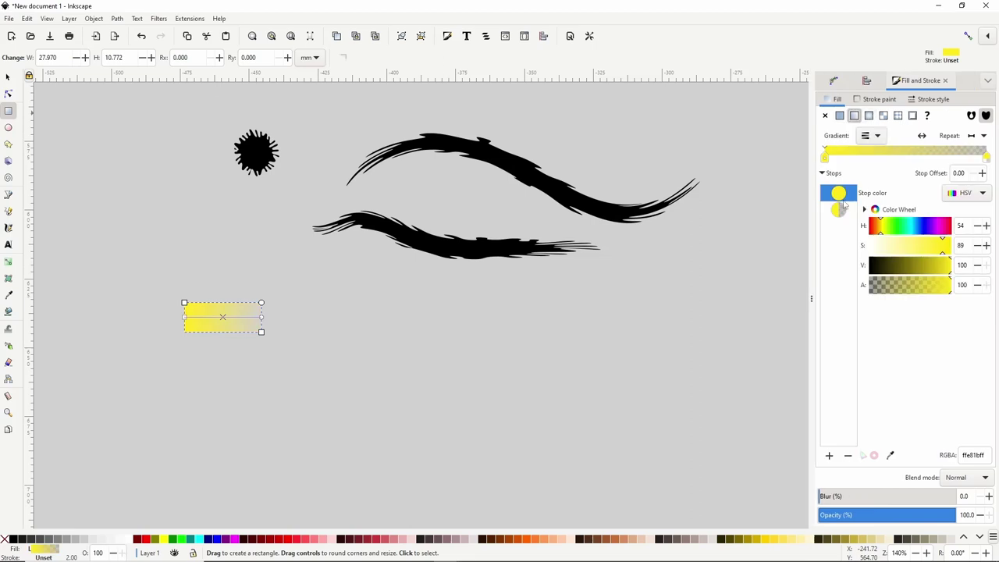
left_click(839, 209)
left_click_drag(885, 288, 964, 287)
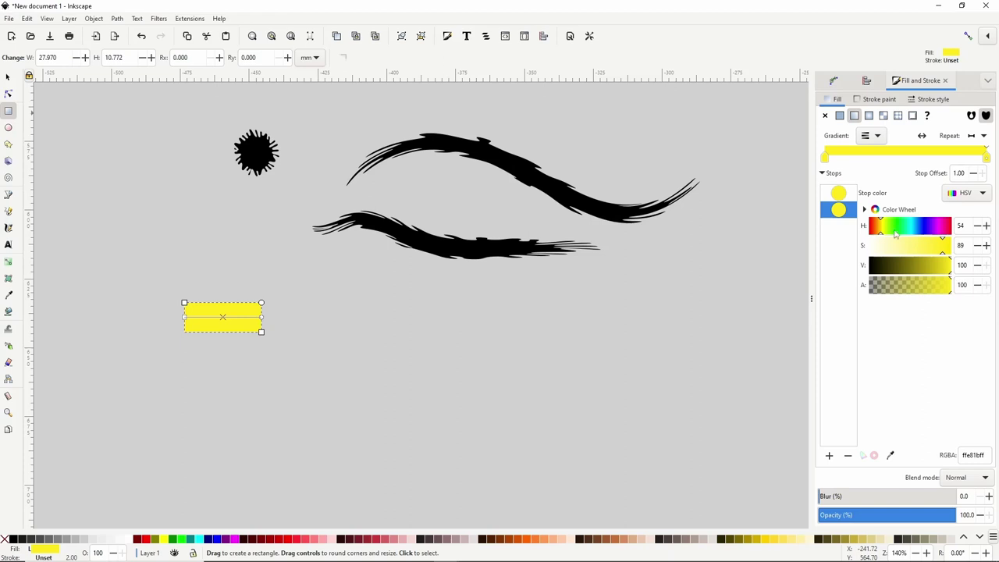
left_click_drag(881, 229, 875, 238)
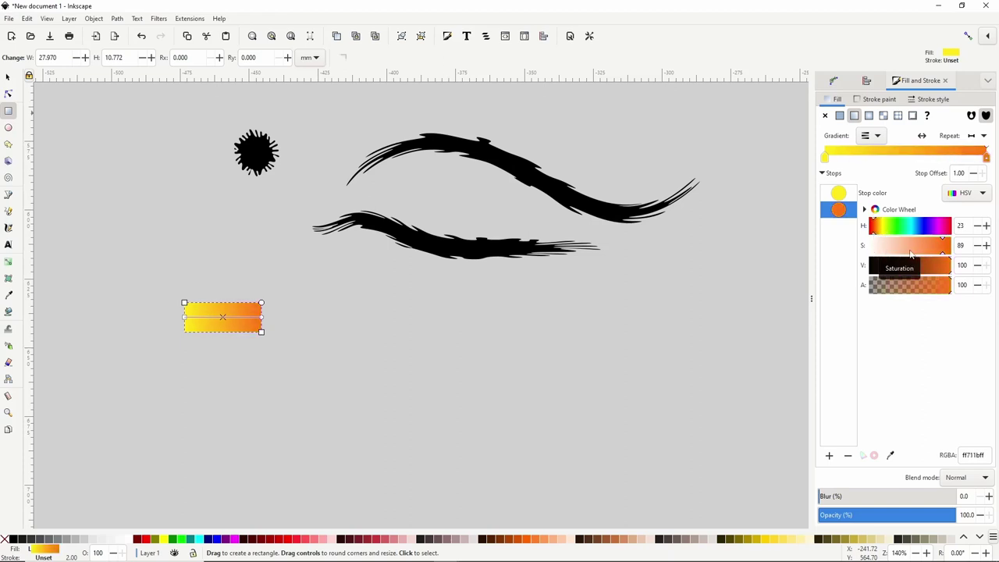
left_click(939, 253)
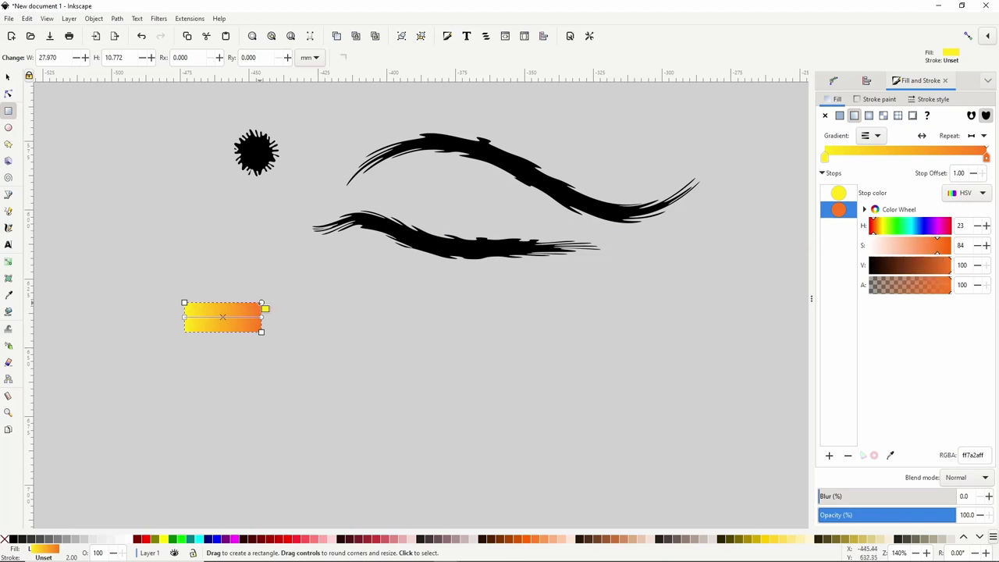
Round the bar's corners to Ry 5.386 and convert it to a path.
left_click_drag(260, 304, 263, 328)
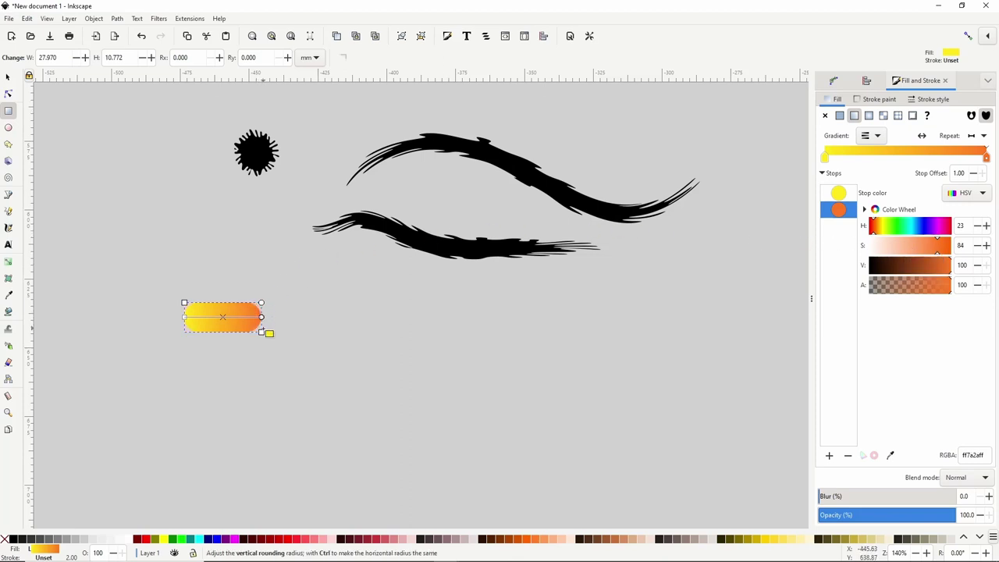
left_click(118, 18)
left_click(126, 32)
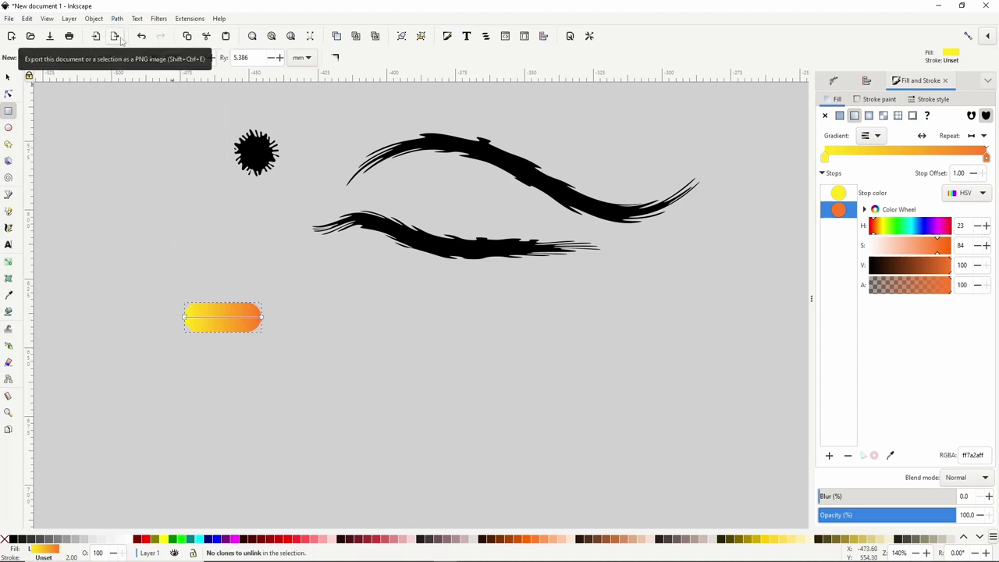
Join the pill's right-end nodes into a single sharp point.
left_click(8, 93)
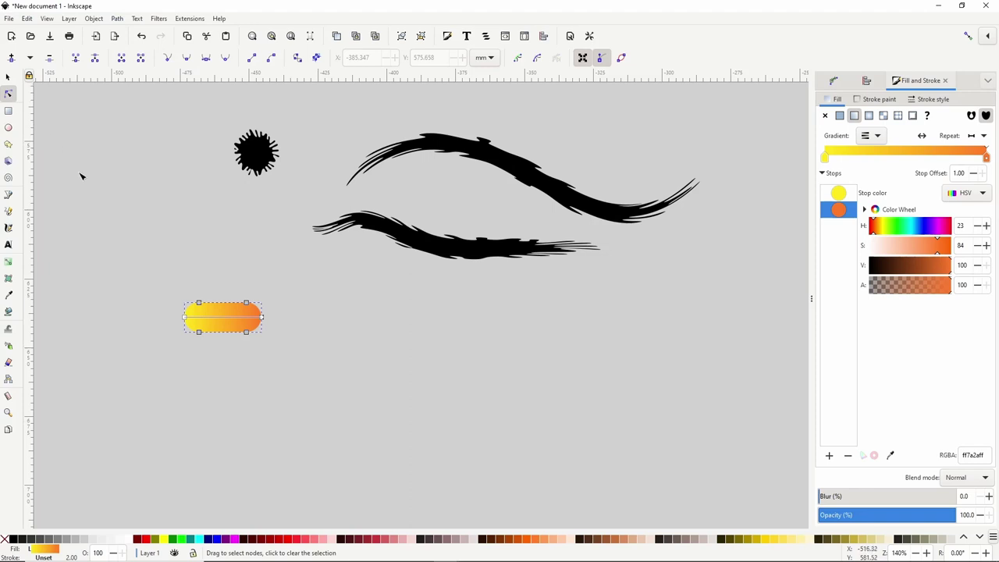
left_click_drag(225, 279, 282, 346)
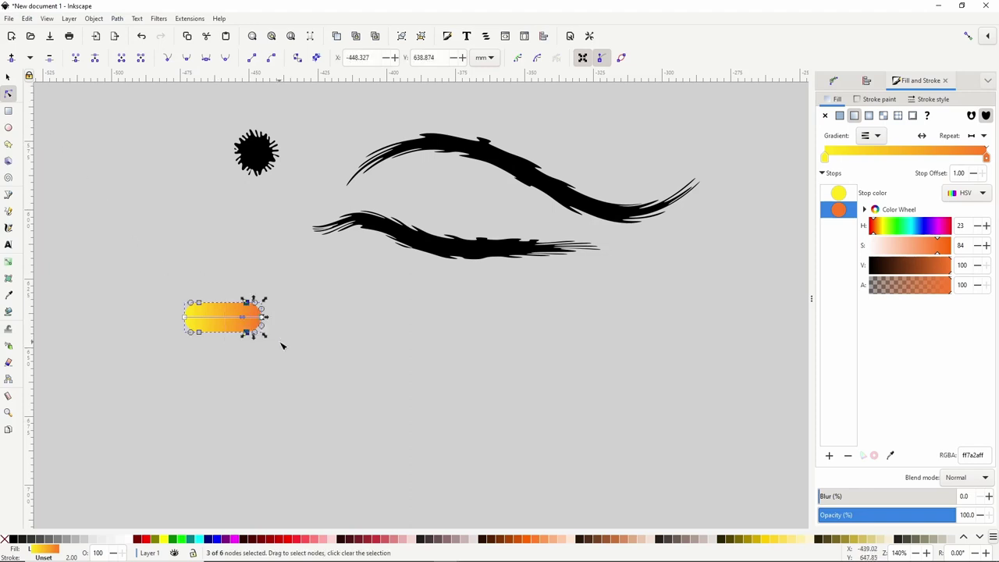
left_click(76, 58)
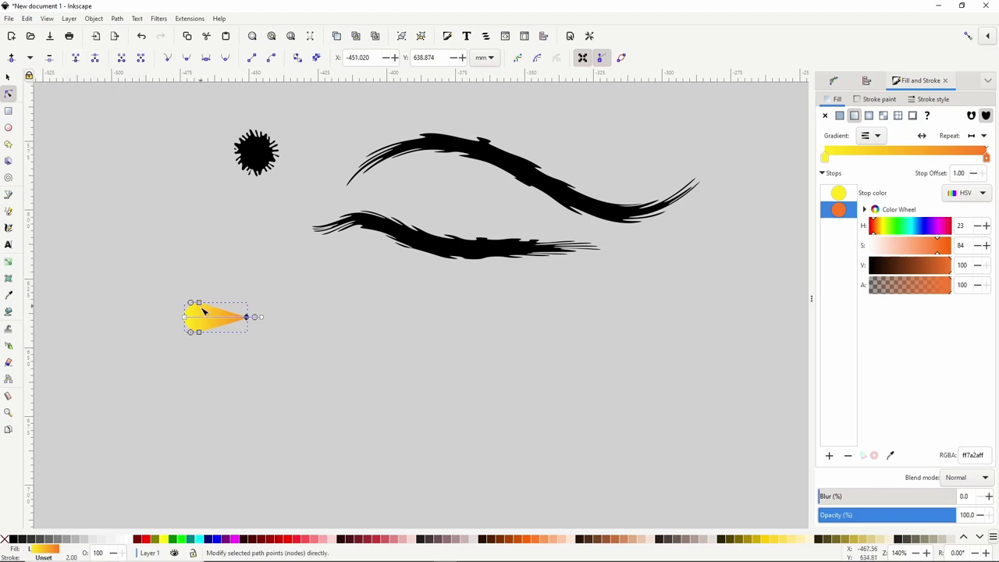
scroll(203, 322, "up", 1)
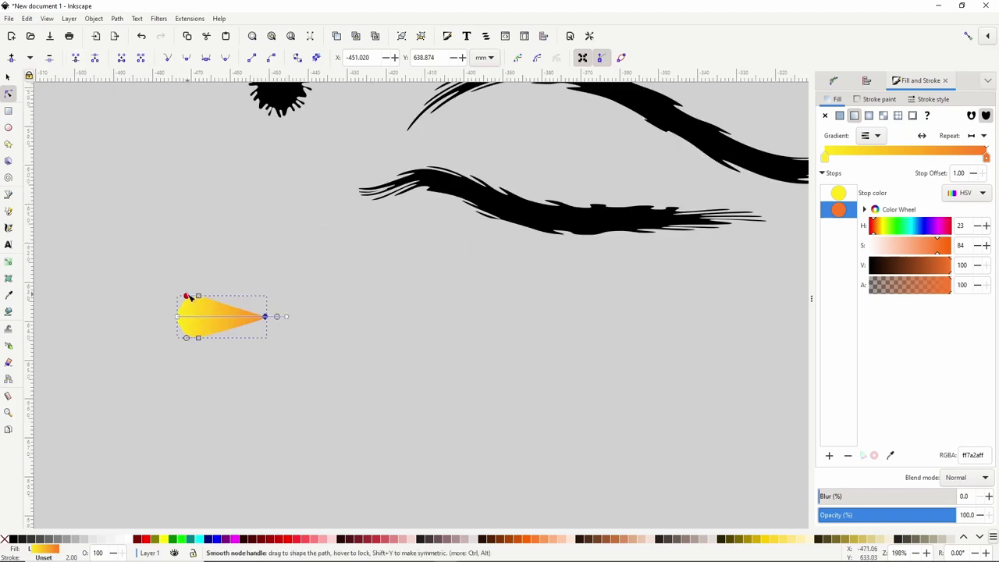
Round out the left end's top and bottom curves and stretch the tip further right.
left_click_drag(189, 297, 189, 294)
left_click_drag(190, 338, 188, 342)
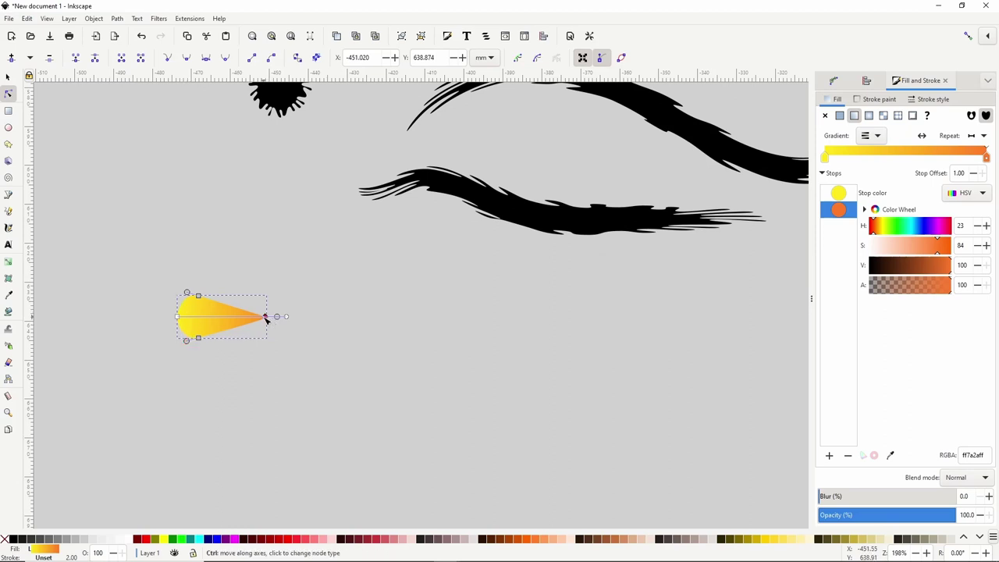
left_click_drag(271, 319, 285, 324)
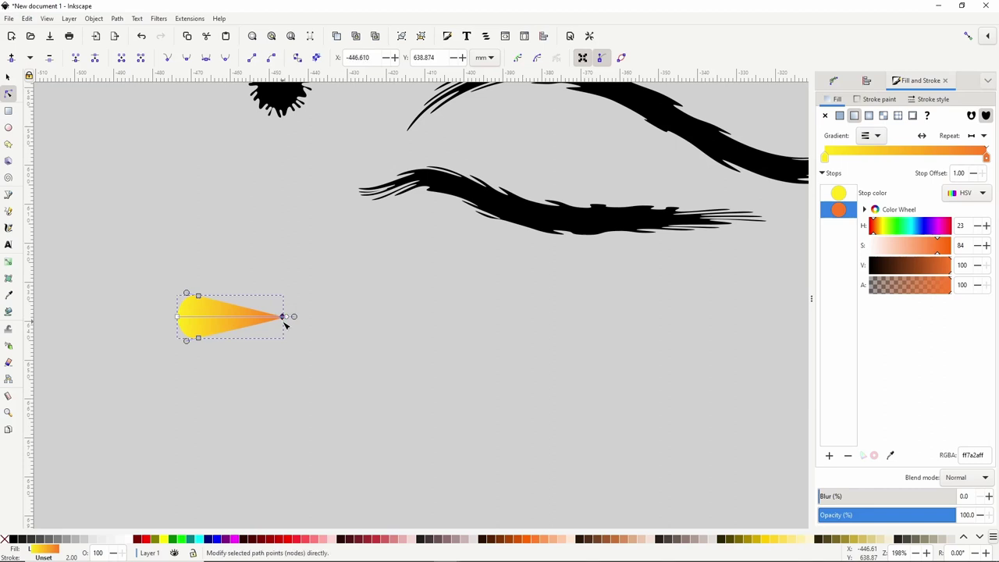
left_click(8, 77)
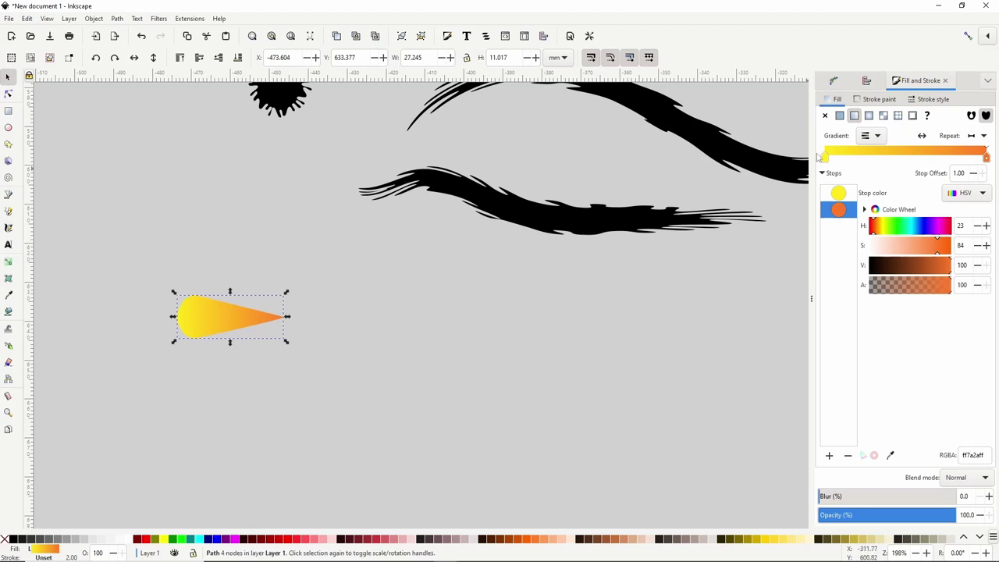
Give a teardrop copy a yellow-to-transparent linear gradient and shrink it slightly.
left_click(839, 117)
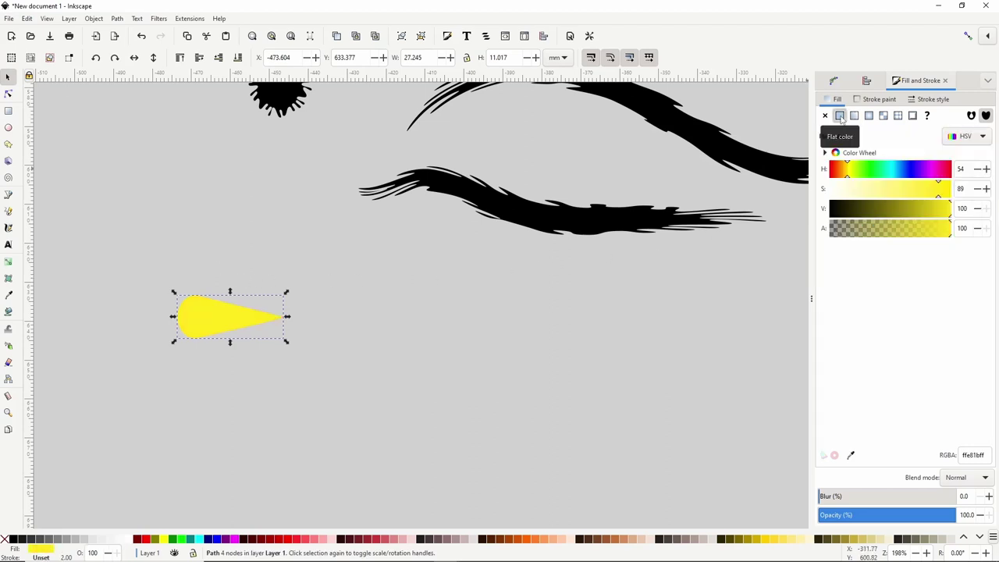
left_click(854, 116)
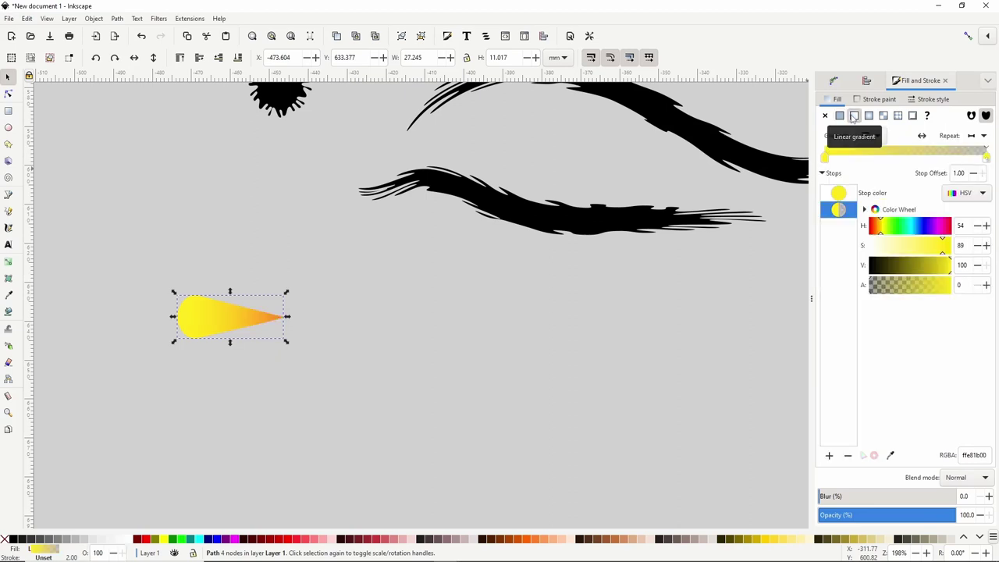
left_click_drag(286, 342, 282, 343)
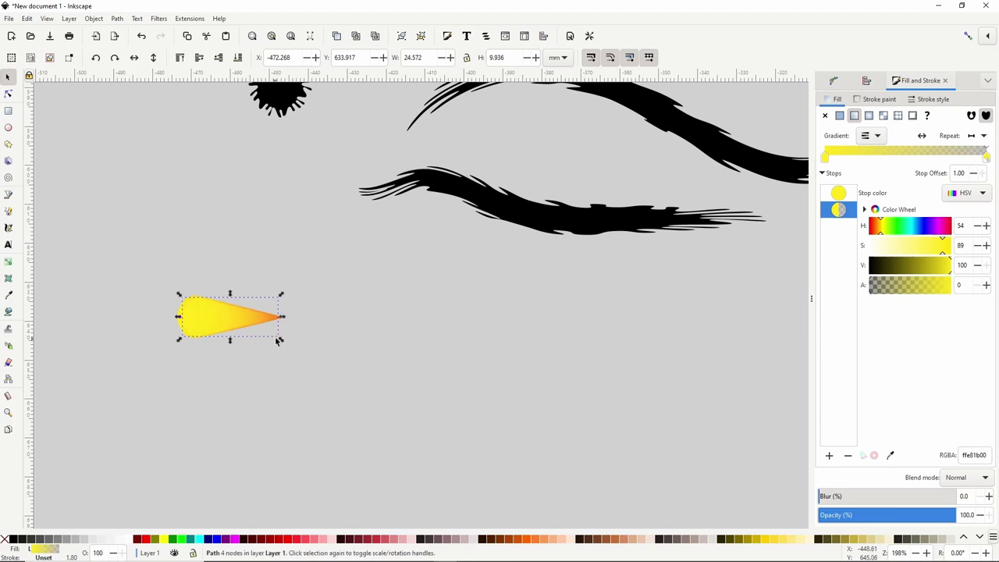
left_click_drag(280, 341, 275, 342)
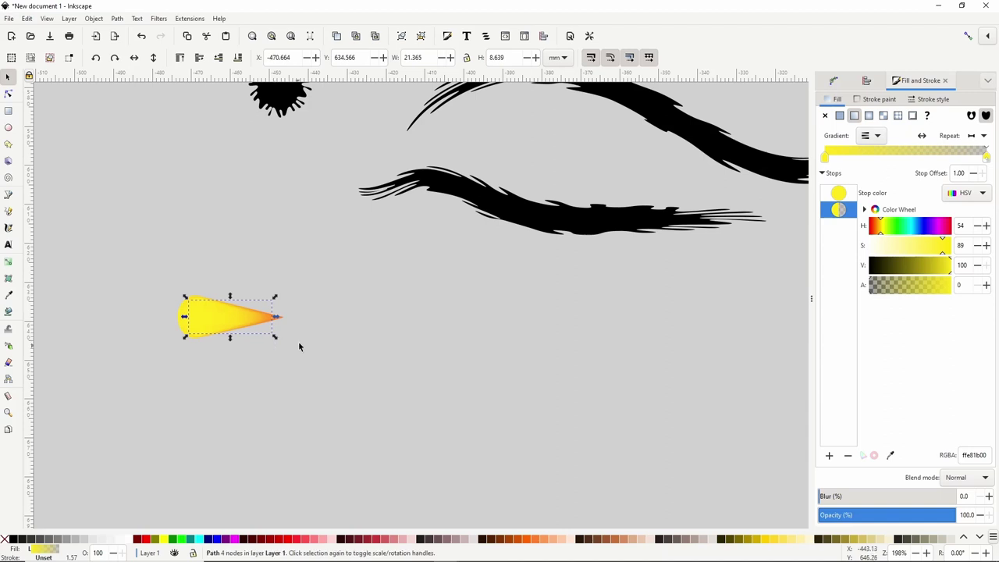
Fill the next copy with a white-to-transparent gradient and shrink it inside the flame.
left_click(128, 542)
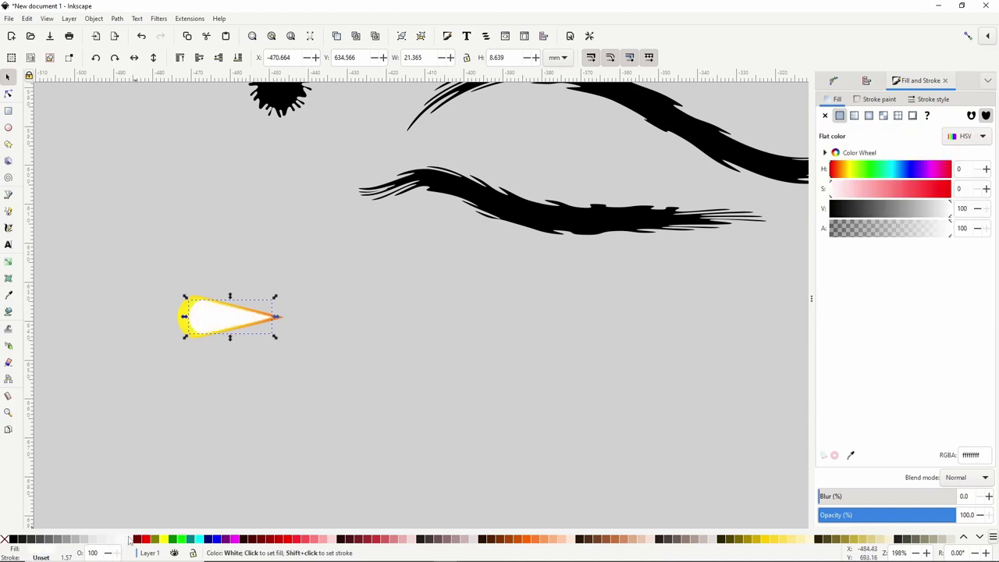
left_click(855, 117)
left_click_drag(275, 337, 270, 333)
Left-align all four flame layers and group them.
left_click_drag(150, 268, 317, 356)
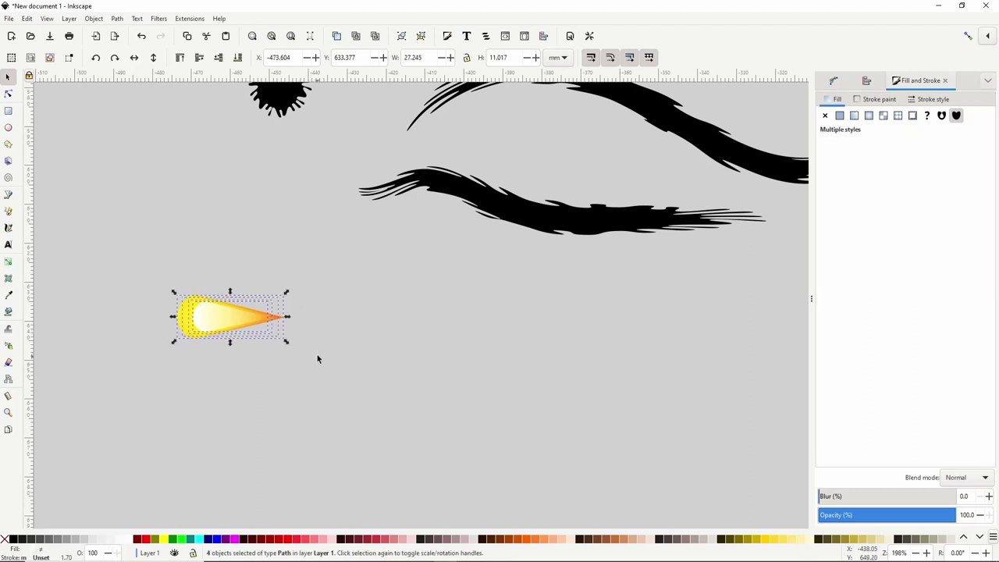
left_click(865, 81)
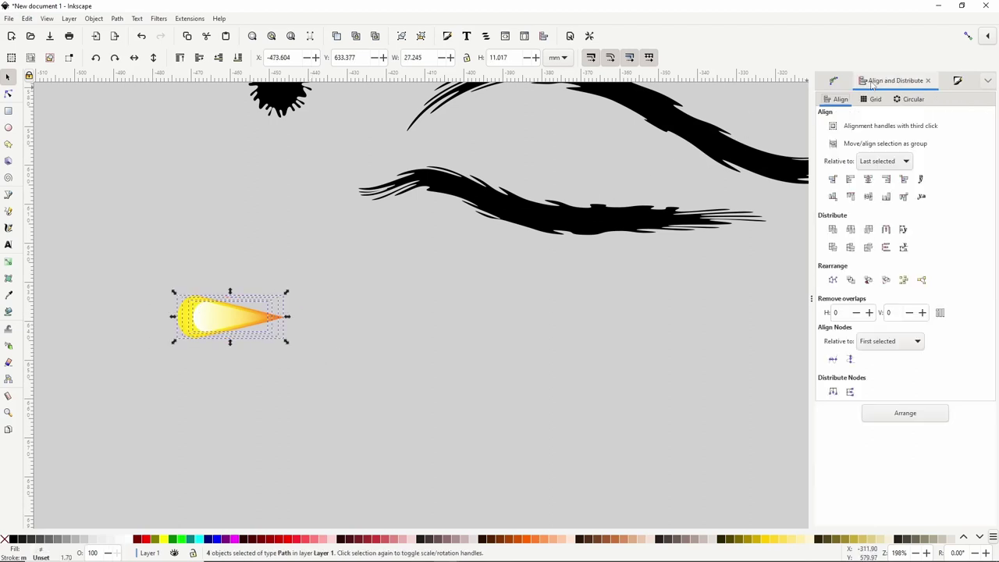
left_click(852, 180)
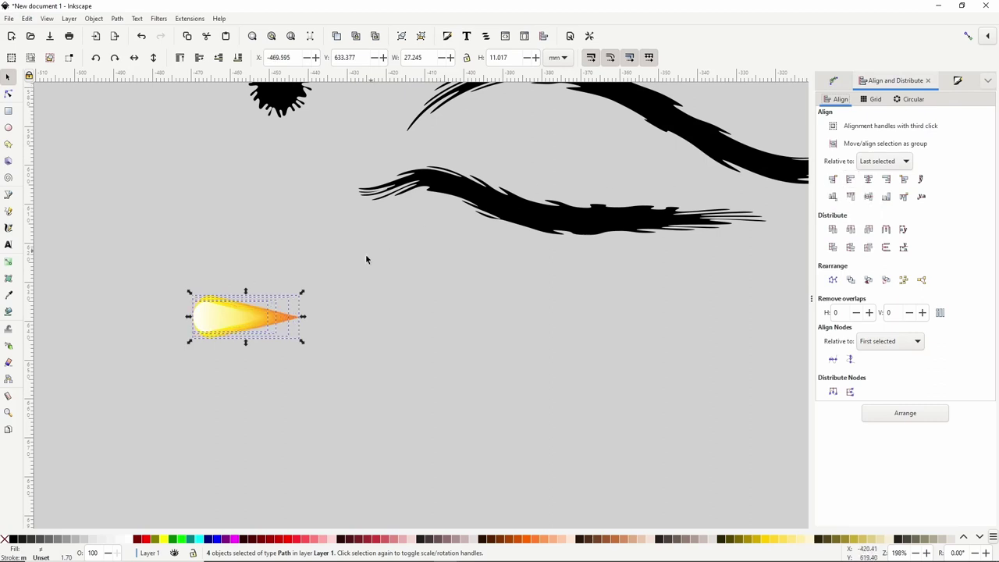
key("ctrl+g")
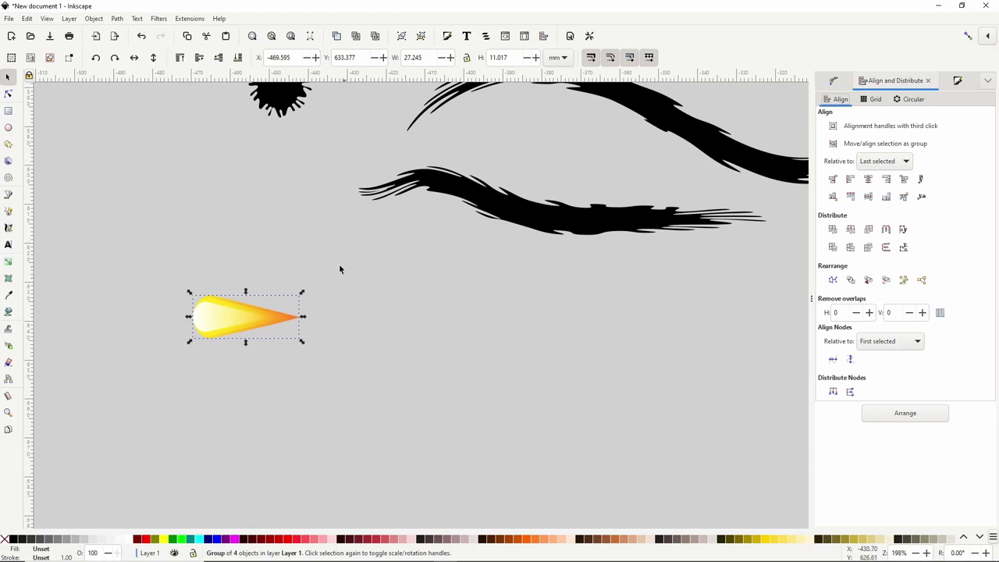
Draw a long calligraphy stroke bent into the flame shape below, then widen it.
left_click(9, 211)
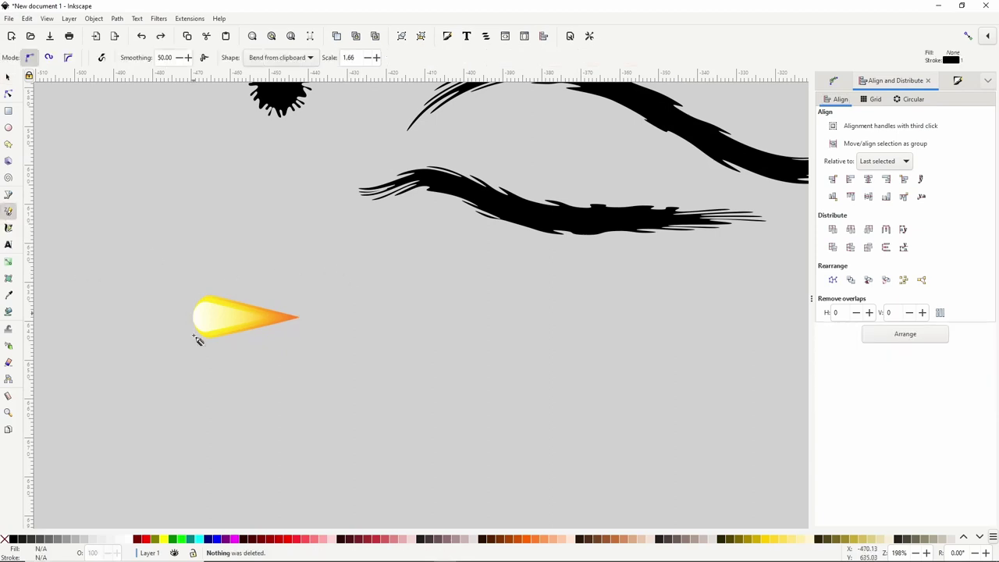
mouse_move(193, 385)
left_mouse_down()
mouse_move(300, 360)
mouse_move(446, 396)
mouse_move(535, 379)
left_mouse_up()
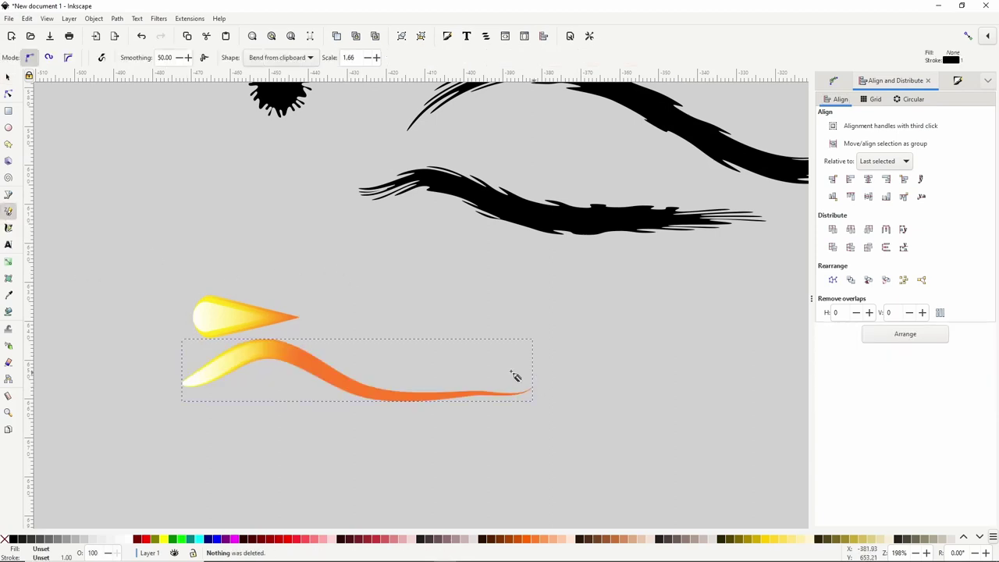
key("n")
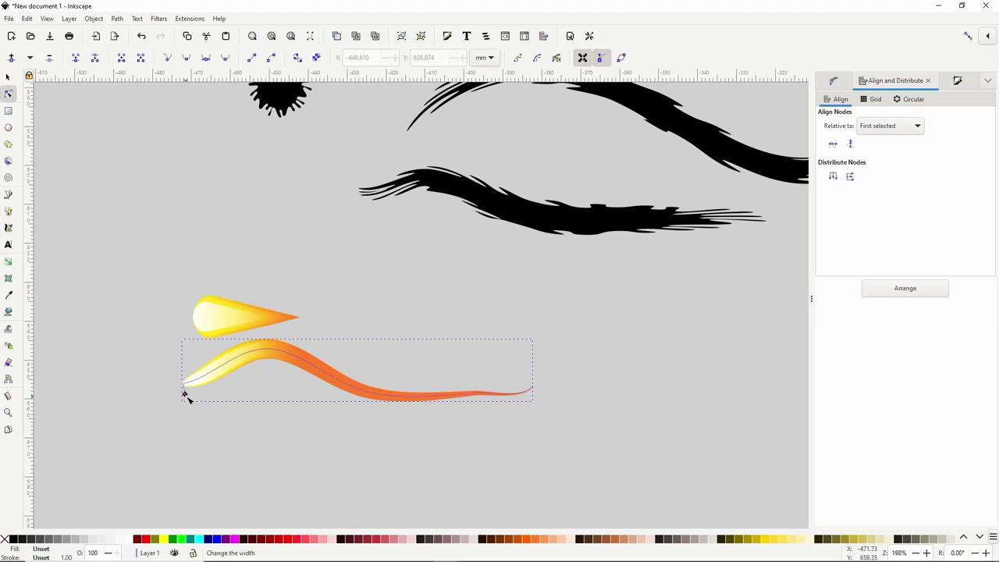
left_click_drag(187, 403, 189, 410)
Move the small flame up and left, deselect, and zoom out to view the drawing.
left_click(7, 76)
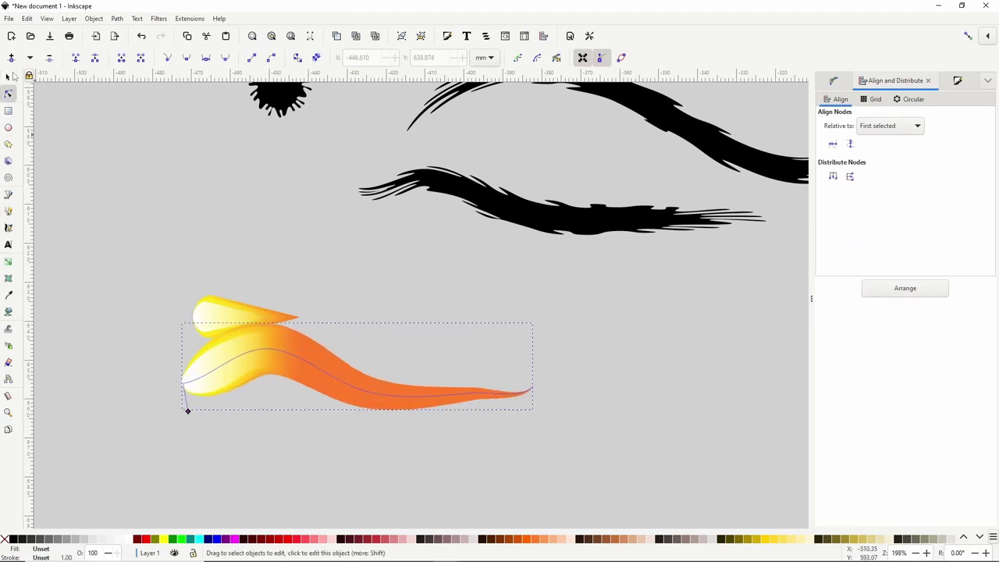
left_click_drag(215, 319, 196, 273)
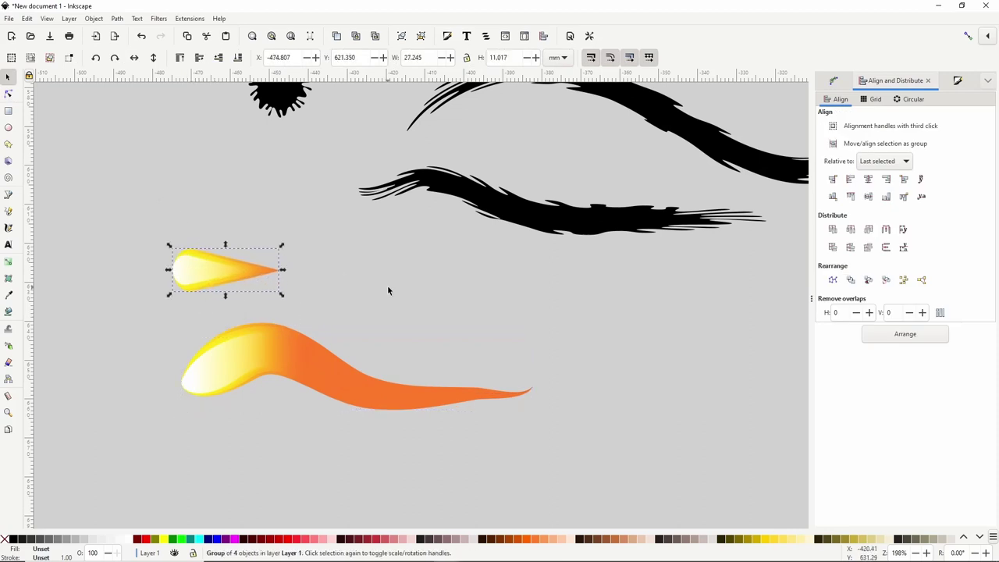
left_click(388, 290)
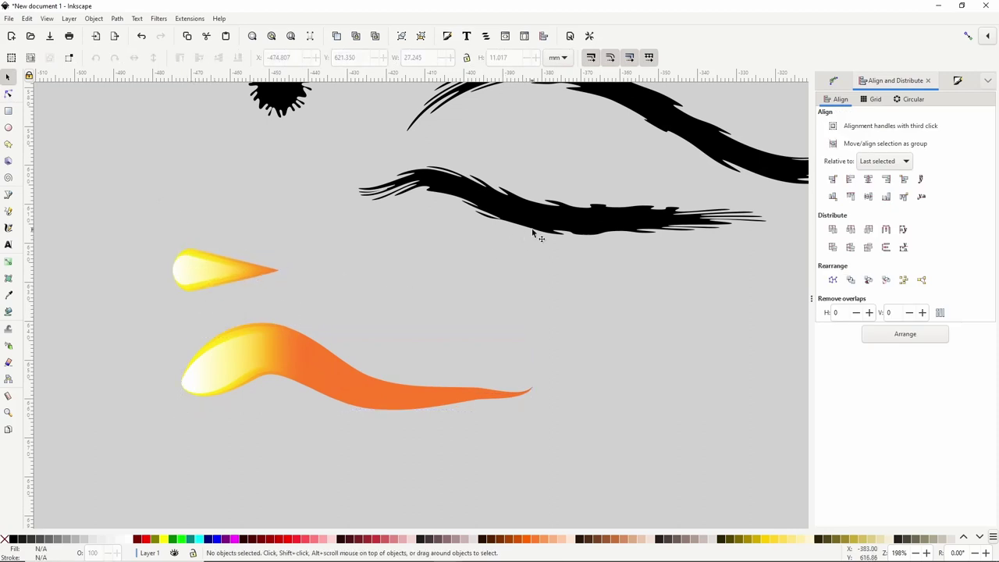
key("minus")
key("minus")
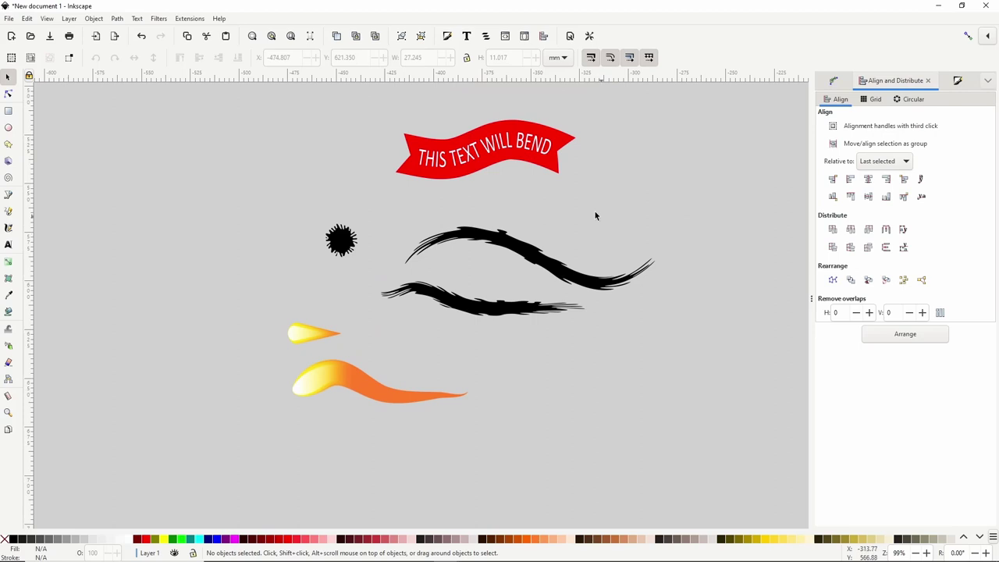